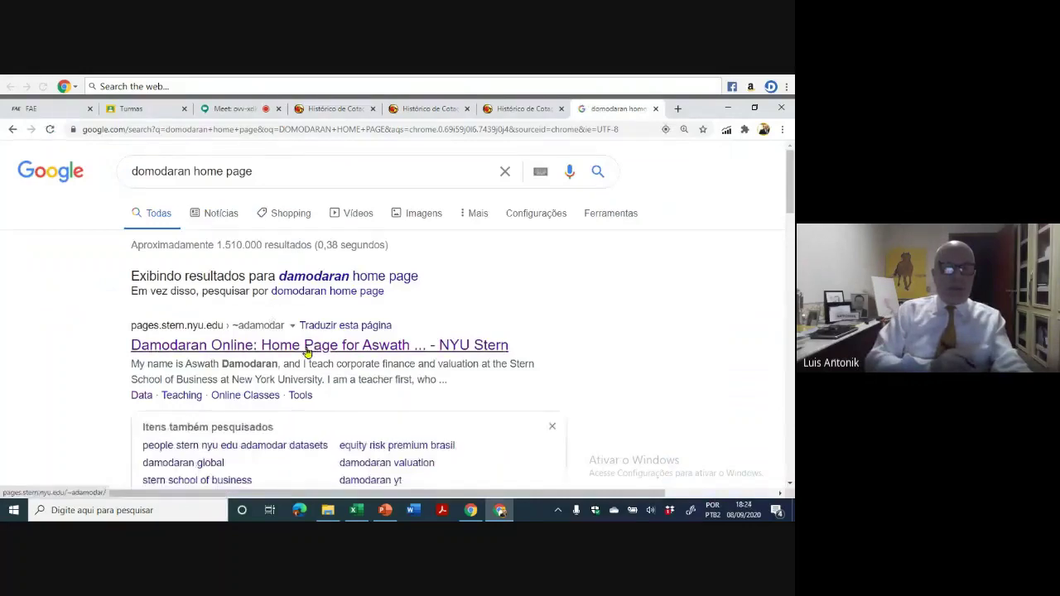
Open the Damodaran Online home page from the search results and go to the site's Current Data listing
{"action": "left_click", "coordinate": [307, 346]}
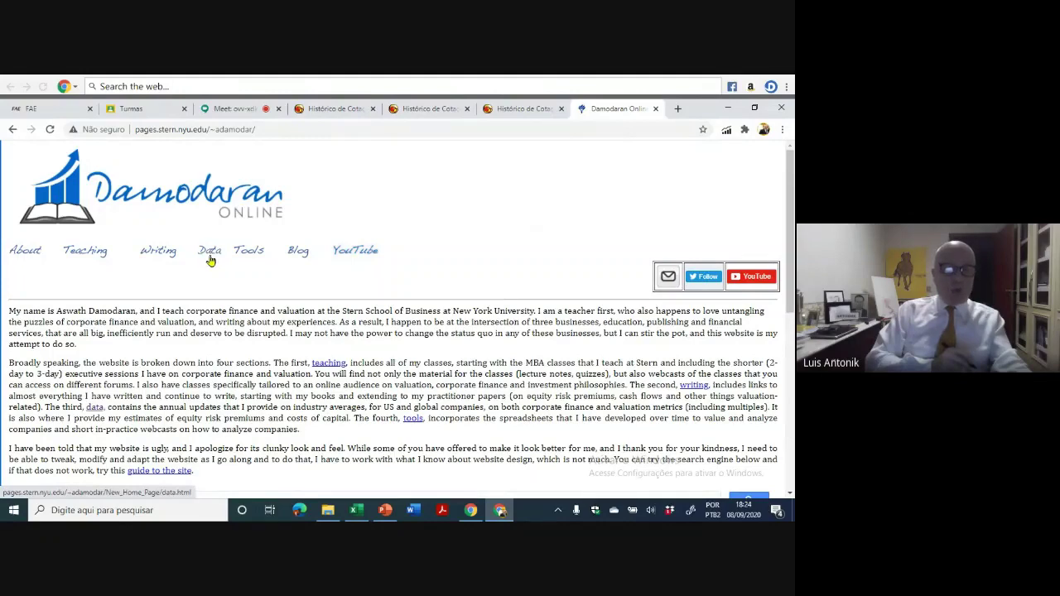
{"action": "left_click", "coordinate": [211, 254]}
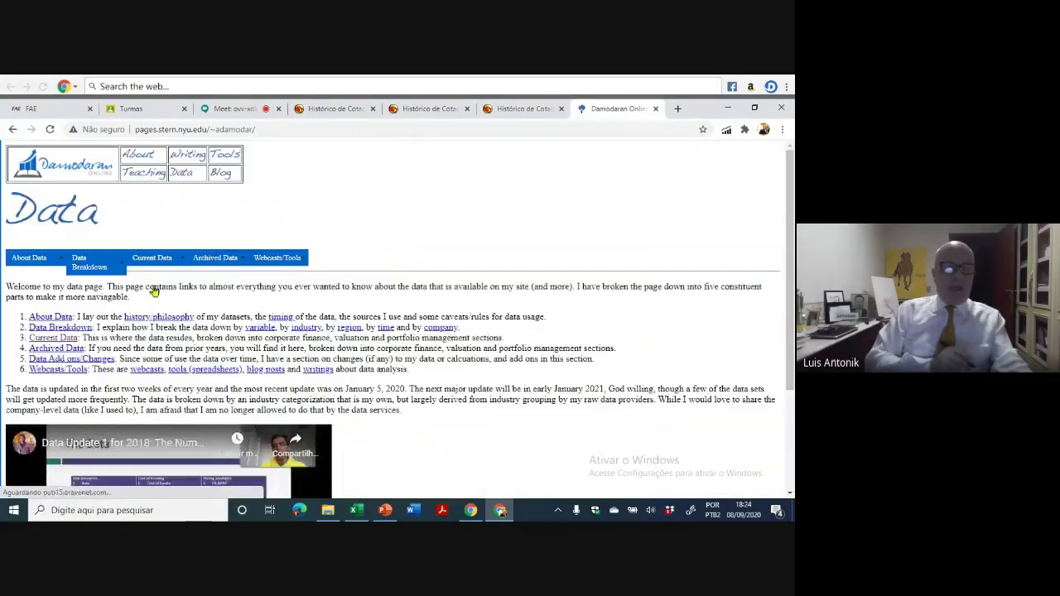
{"action": "left_click", "coordinate": [47, 340]}
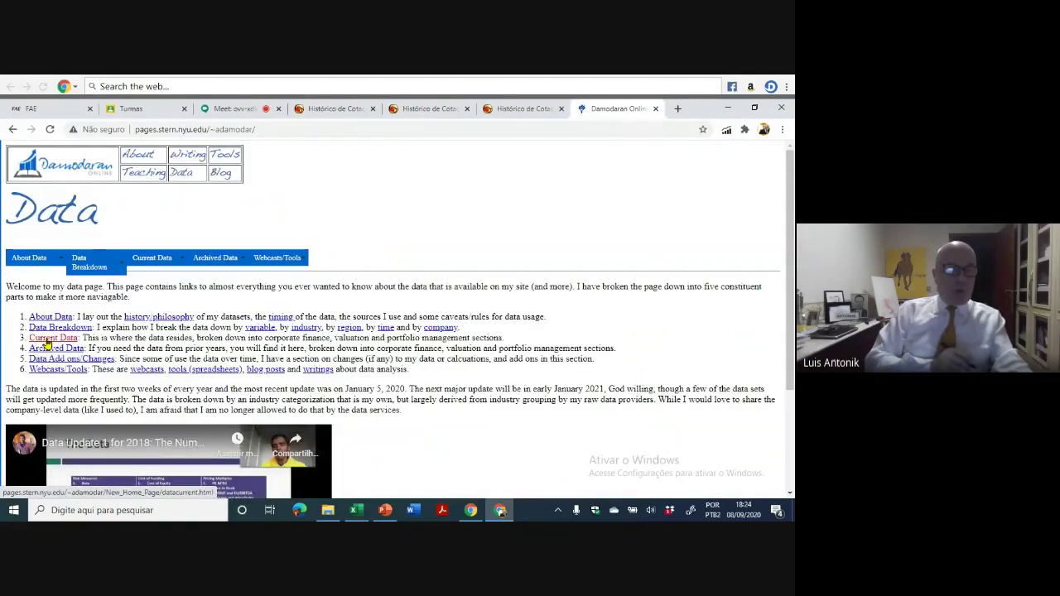
{"action": "scroll", "coordinate": [495, 228], "scroll_direction": "down", "scroll_amount": 2}
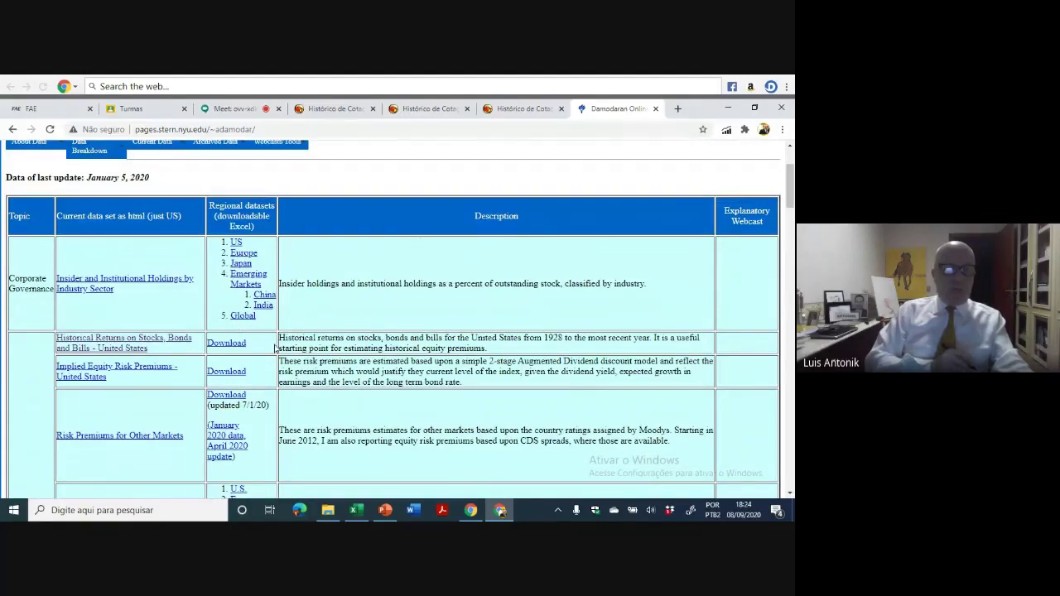
Examine the web table of Historical Returns on Stocks, Bonds and Bills - United States, and return to the dataset list
{"action": "left_click", "coordinate": [118, 341]}
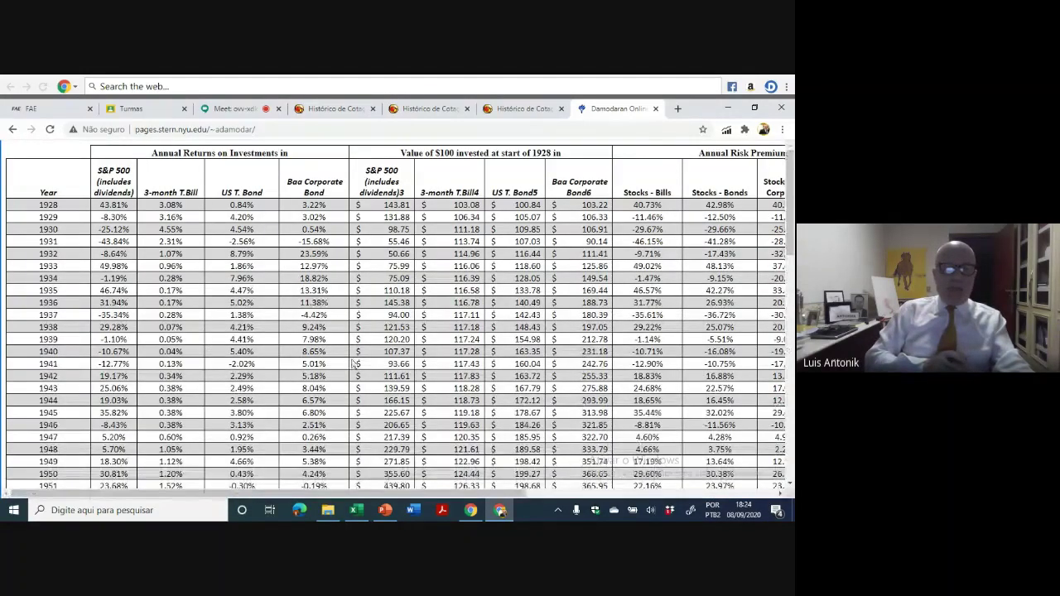
{"action": "scroll", "coordinate": [354, 363], "scroll_direction": "down", "scroll_amount": 10}
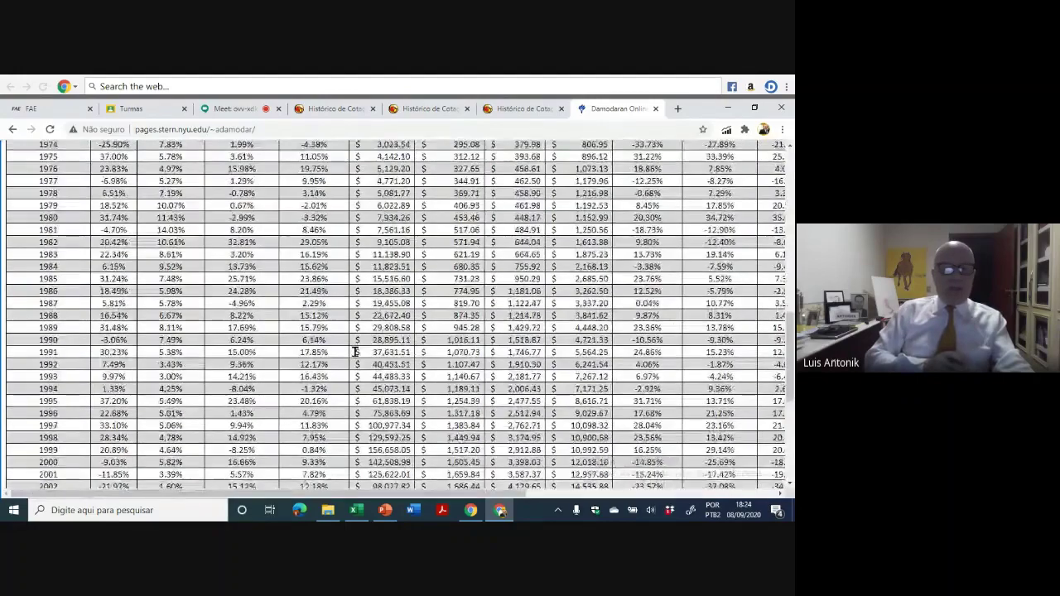
{"action": "scroll", "coordinate": [355, 355], "scroll_direction": "up", "scroll_amount": 10}
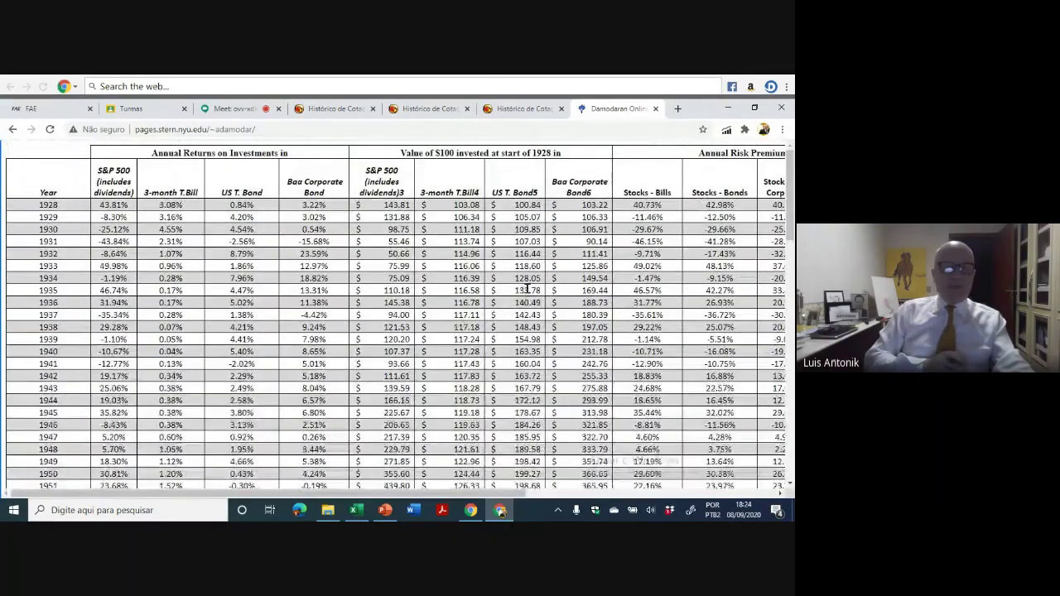
{"action": "left_click", "coordinate": [12, 130]}
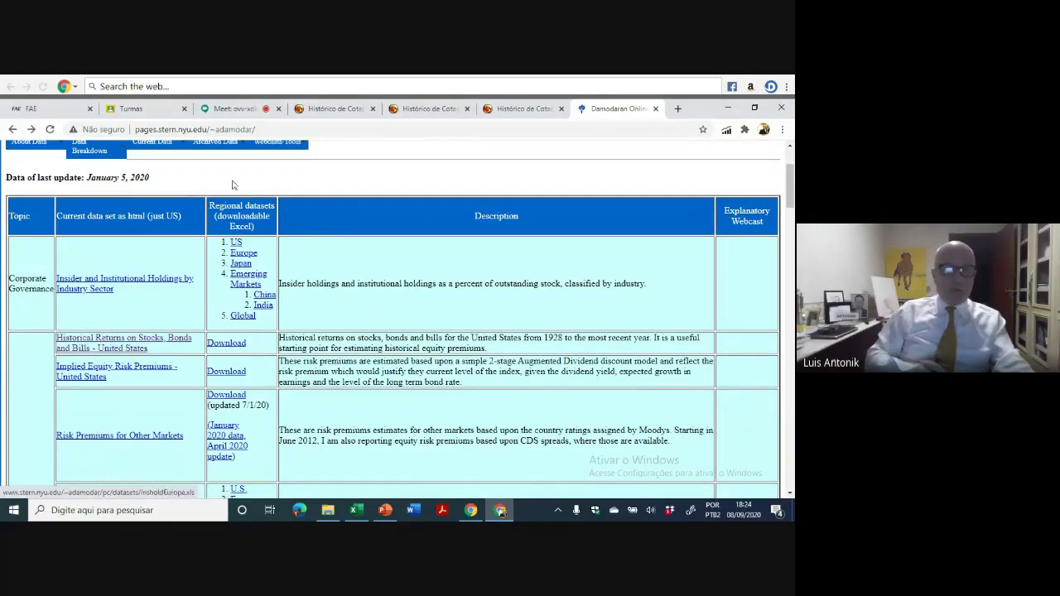
Download the Excel file of Historical Returns on Stocks, Bonds and Bills - United States and try to open it
{"action": "left_click", "coordinate": [229, 345]}
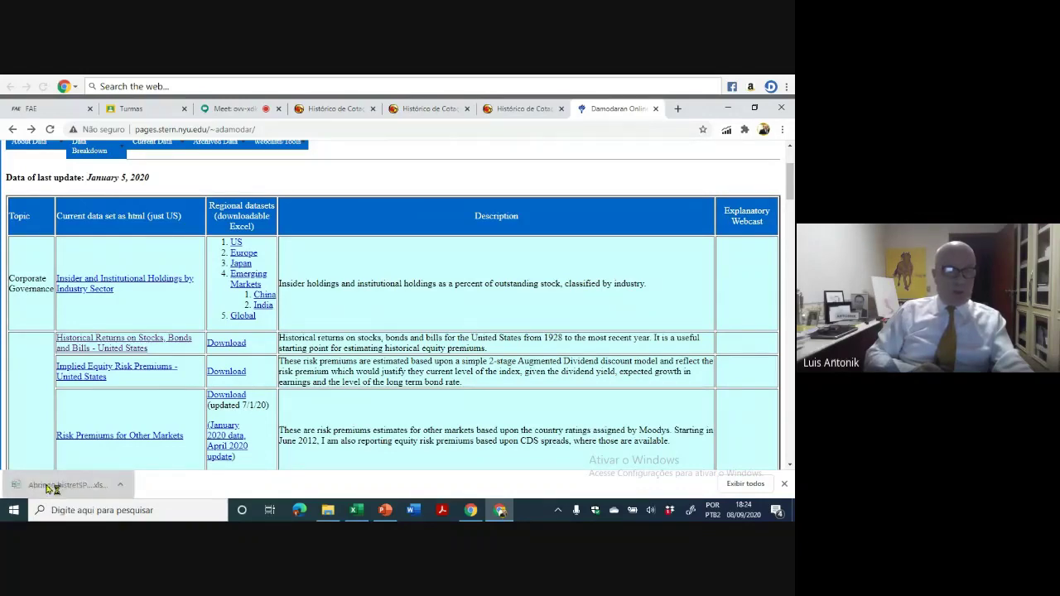
{"action": "left_click", "coordinate": [356, 510]}
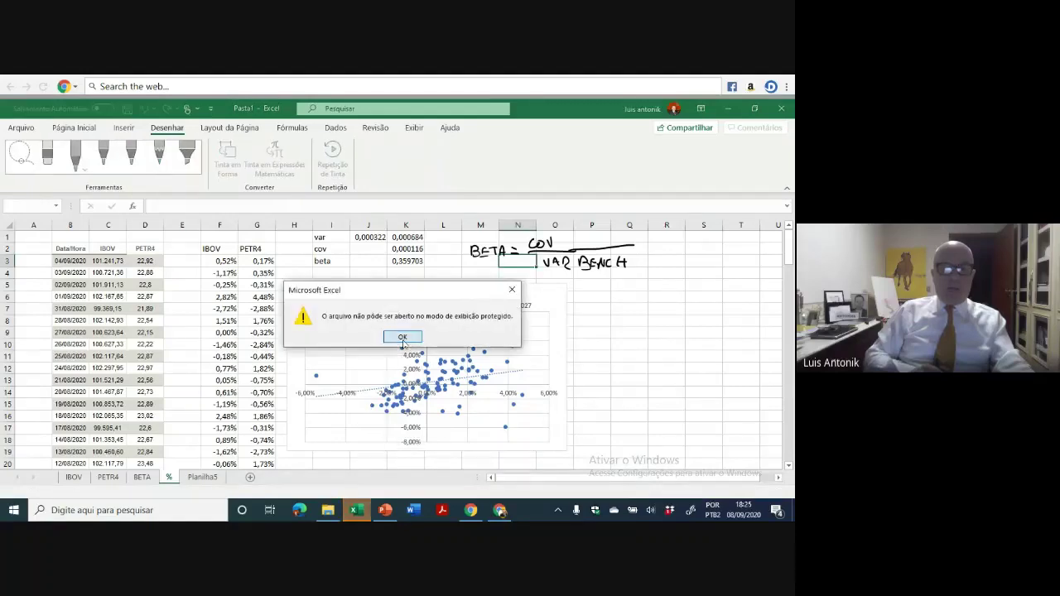
{"action": "left_click", "coordinate": [403, 337]}
Open the workbook histretSP (16) from the Downloads folder and enable editing
{"action": "left_click", "coordinate": [327, 511]}
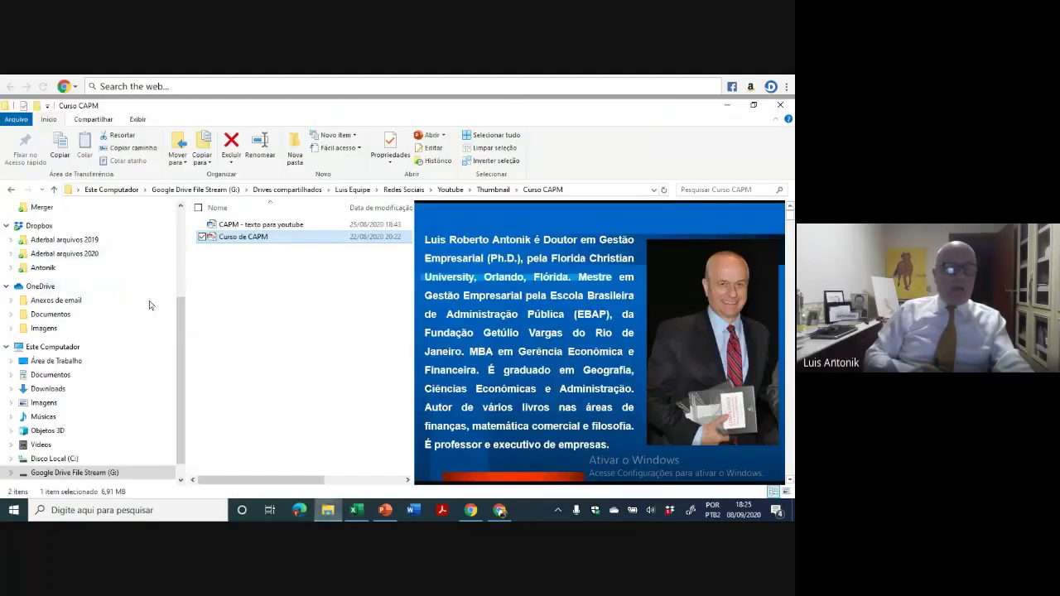
{"action": "scroll", "coordinate": [91, 332], "scroll_direction": "up", "scroll_amount": 5}
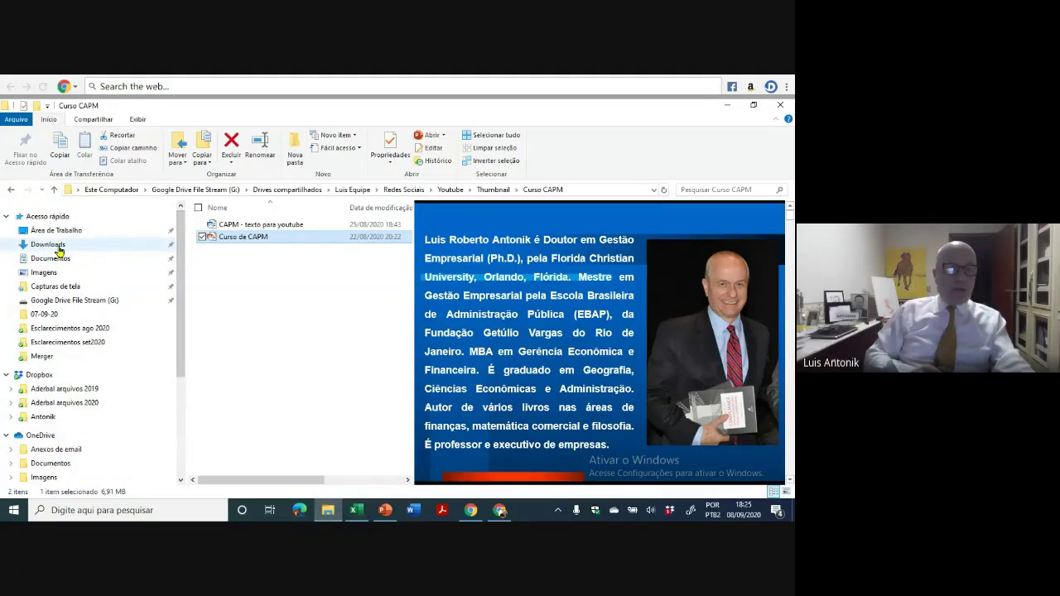
{"action": "left_click", "coordinate": [51, 247]}
{"action": "left_click", "coordinate": [236, 241]}
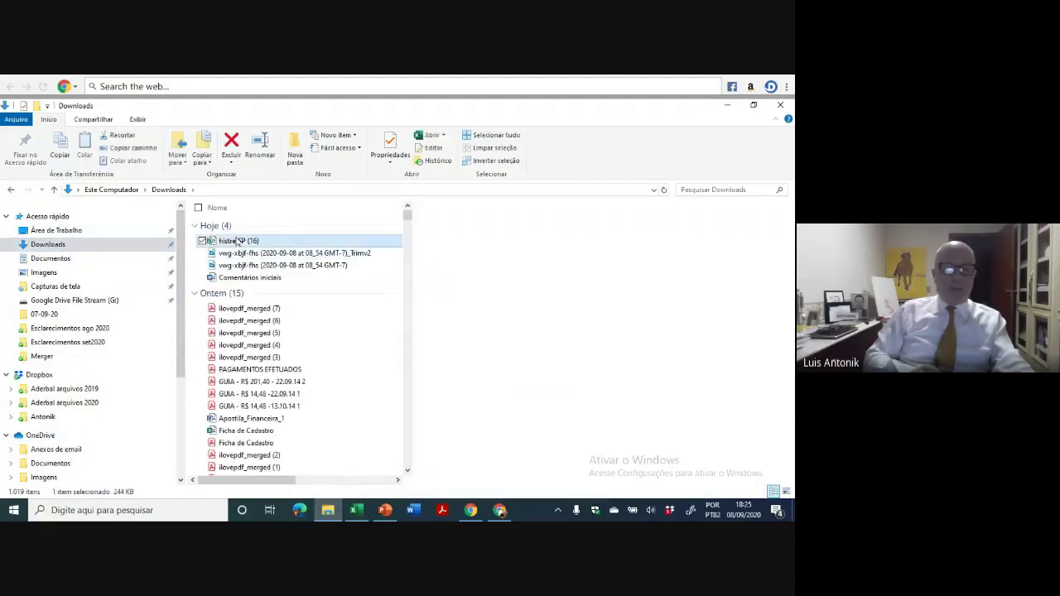
{"action": "key", "text": "alt+Tab"}
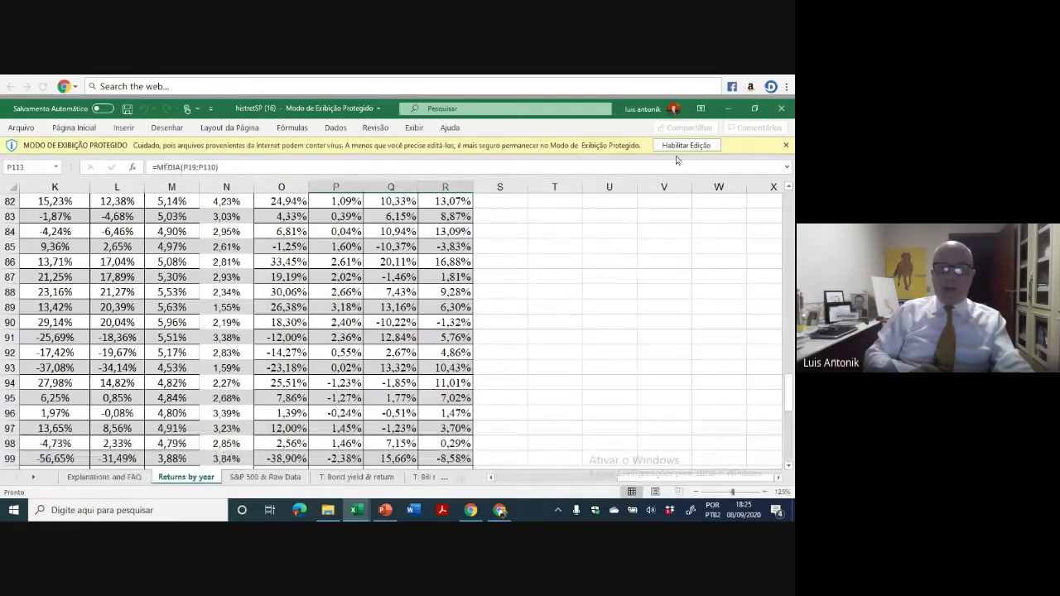
{"action": "left_click", "coordinate": [684, 145]}
{"action": "left_click", "coordinate": [570, 296]}
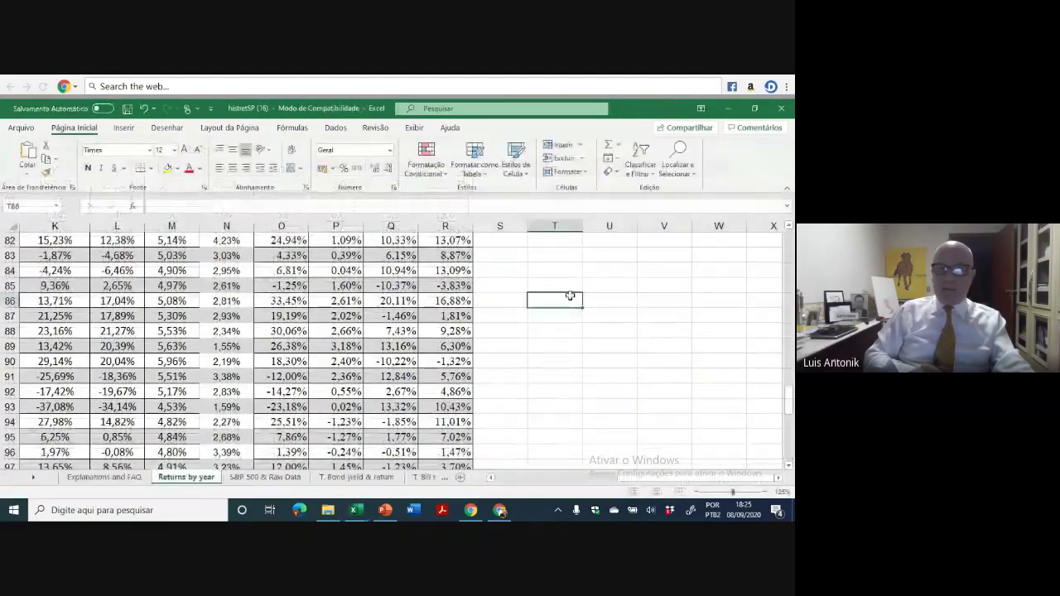
Delete rows 1 to 15 and the remaining blank row above the table headings on the Returns by year sheet
{"action": "left_click_drag", "start_coordinate": [791, 406], "coordinate": [792, 237]}
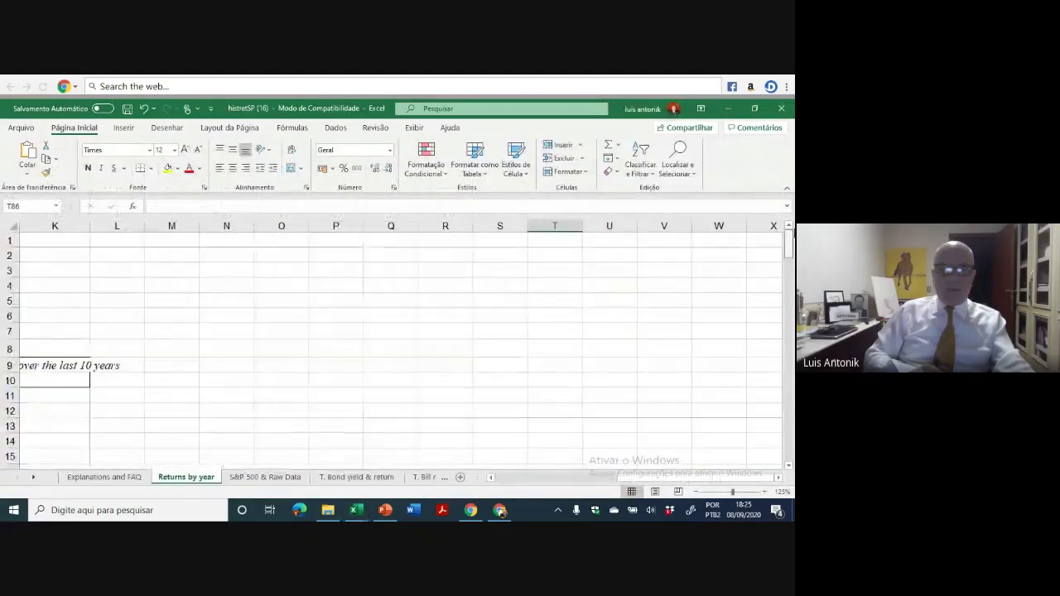
{"action": "left_click", "coordinate": [325, 353]}
{"action": "left_click_drag", "start_coordinate": [639, 479], "coordinate": [501, 479]}
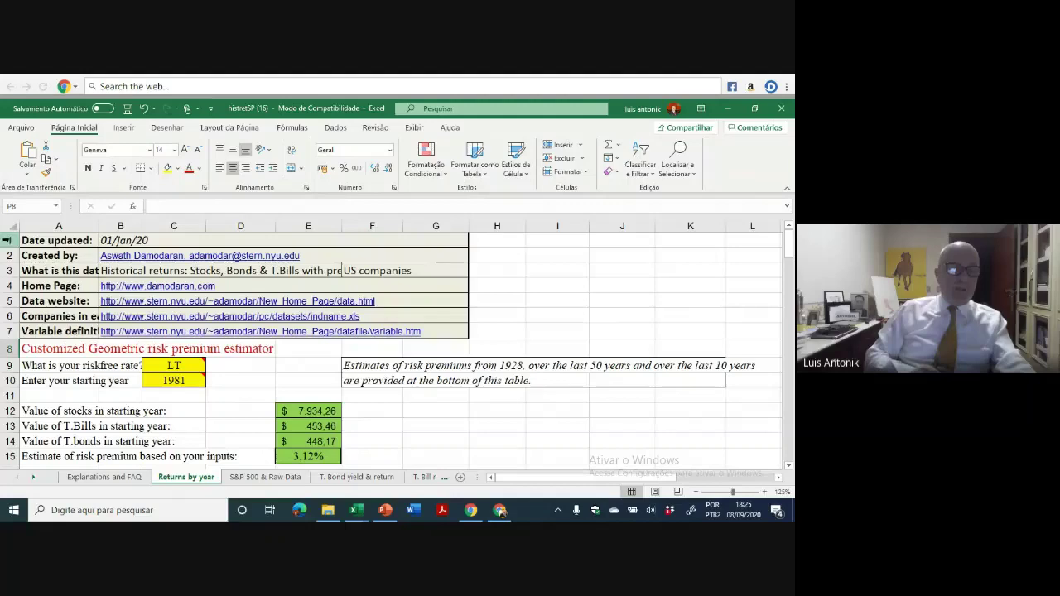
{"action": "left_click_drag", "start_coordinate": [9, 240], "coordinate": [4, 459]}
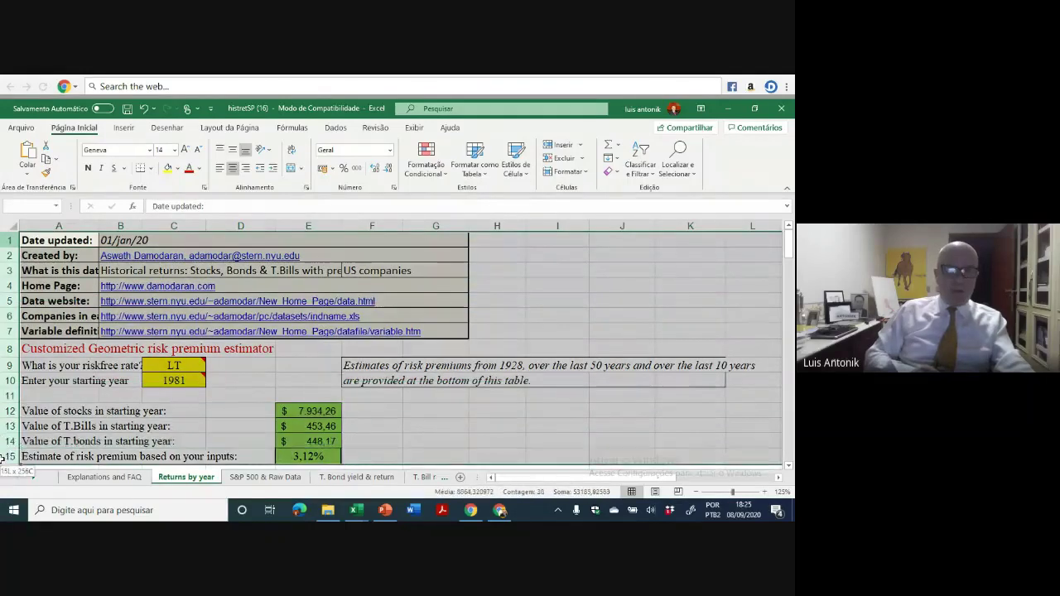
{"action": "left_click", "coordinate": [561, 159]}
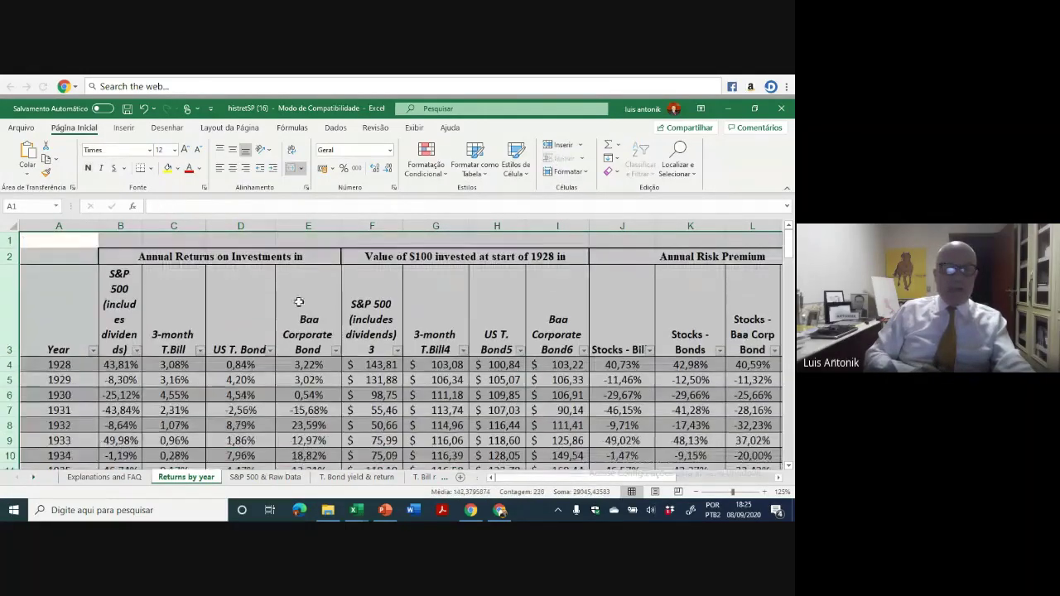
{"action": "left_click", "coordinate": [9, 240]}
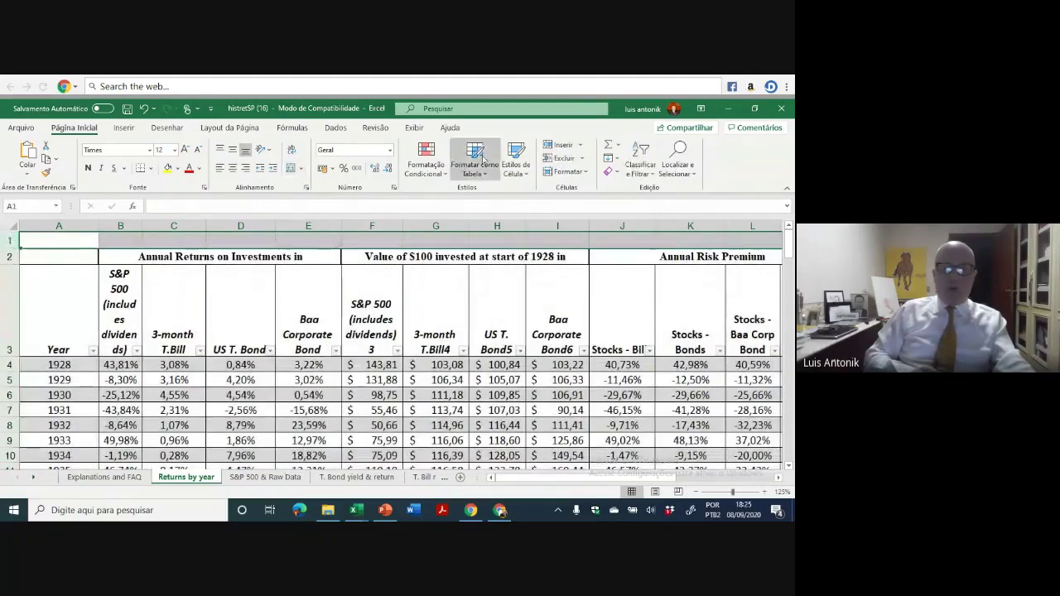
{"action": "left_click", "coordinate": [566, 159]}
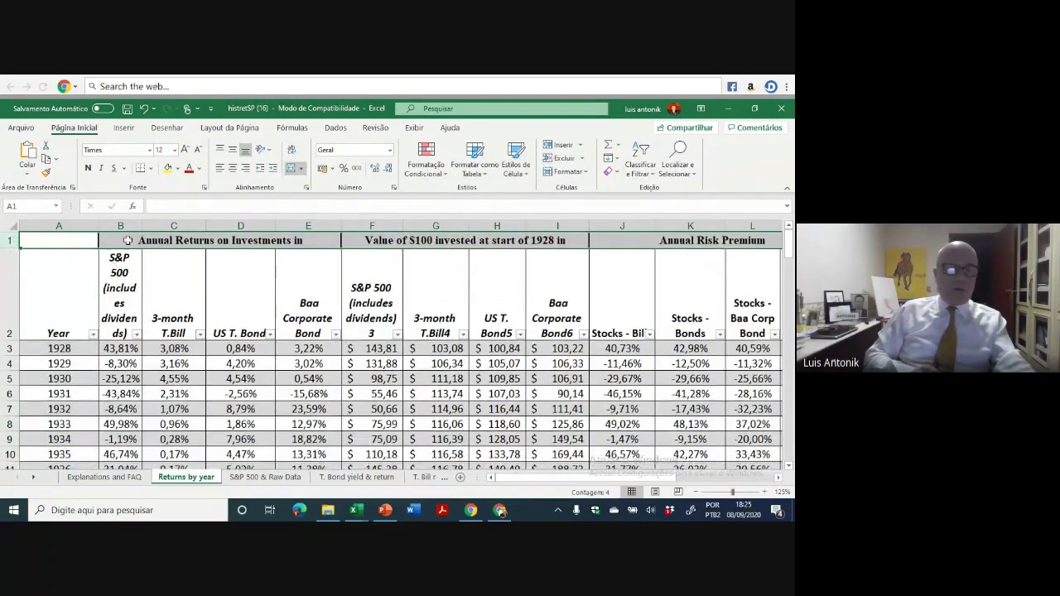
Widen column B to fit the S&P 500 heading on one line and reduce the height of header row 2
{"action": "left_click_drag", "start_coordinate": [142, 225], "coordinate": [247, 240]}
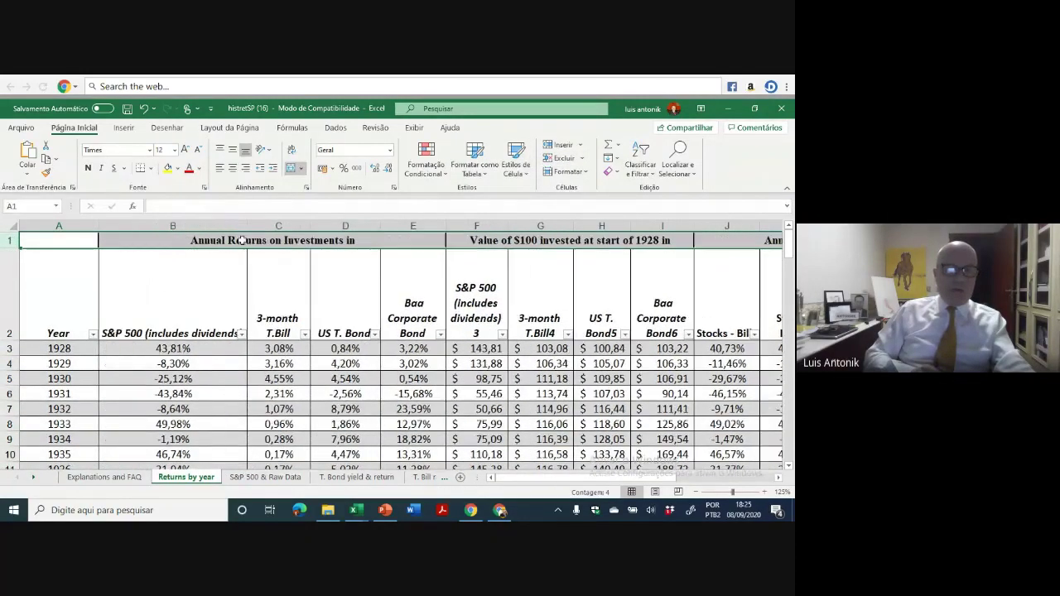
{"action": "left_click_drag", "start_coordinate": [17, 341], "coordinate": [4, 284]}
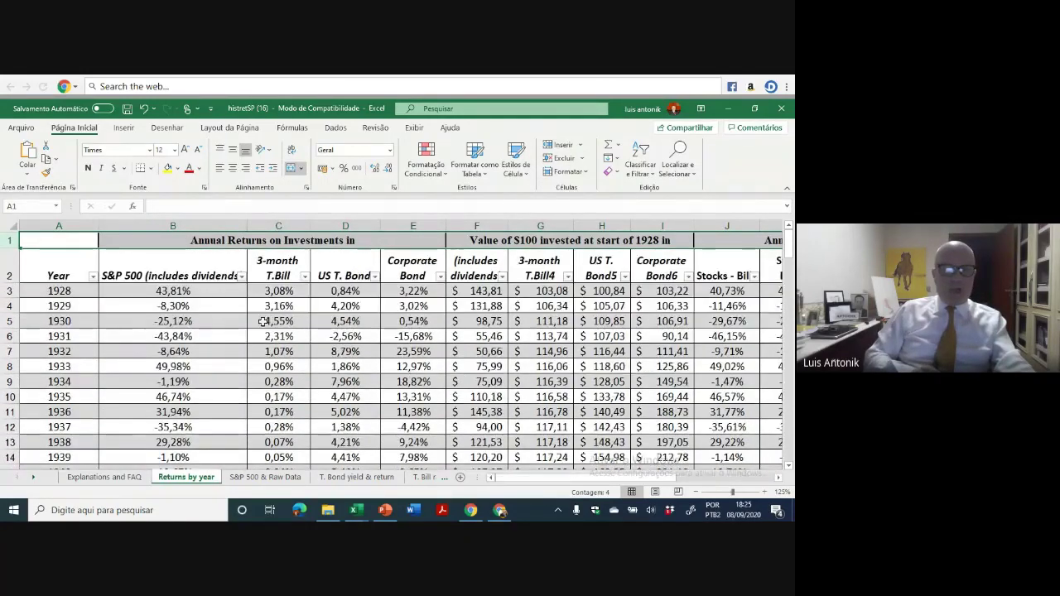
Freeze panes above row 3 so the two heading rows stay in view
{"action": "left_click", "coordinate": [10, 290]}
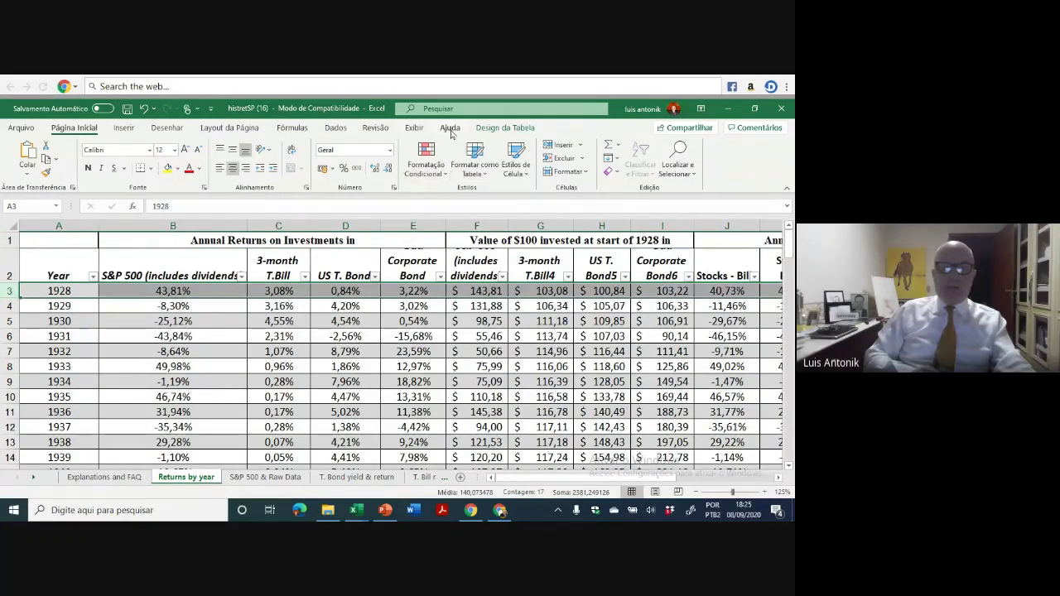
{"action": "left_click", "coordinate": [414, 128]}
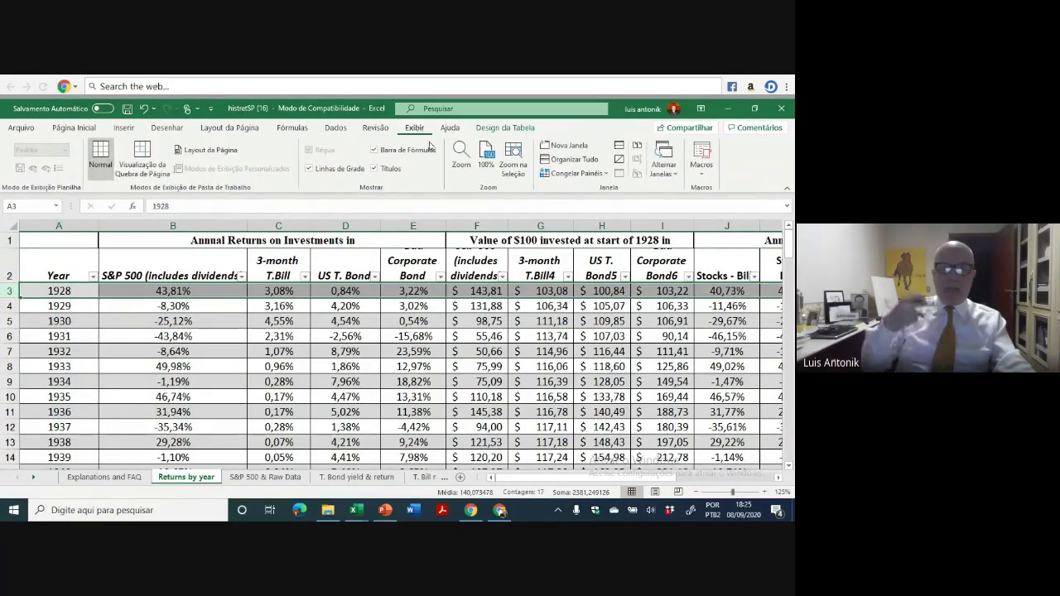
{"action": "left_click", "coordinate": [579, 174]}
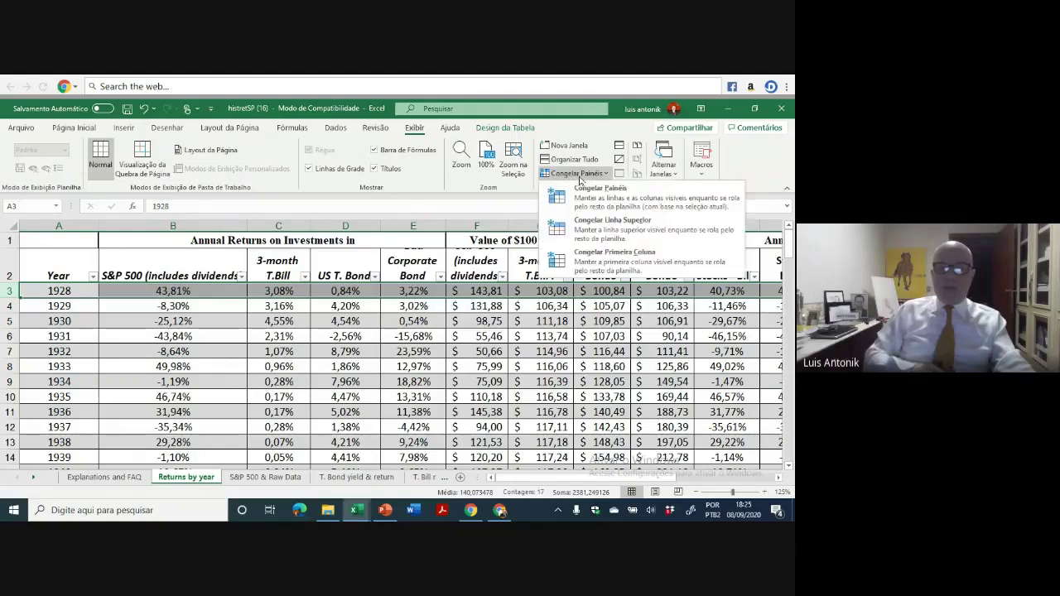
{"action": "left_click", "coordinate": [598, 190]}
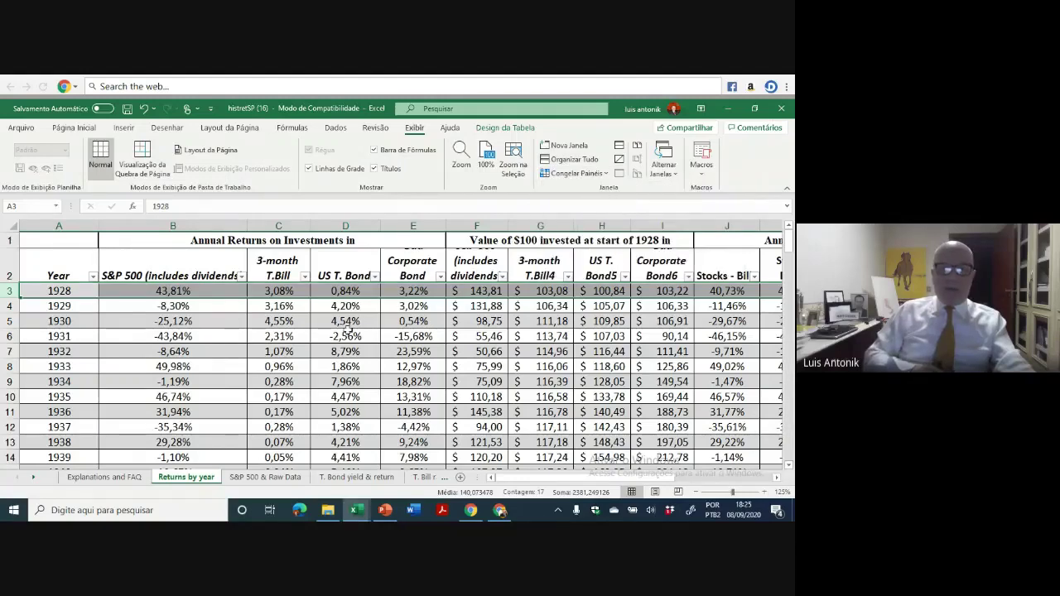
{"action": "left_click", "coordinate": [346, 333]}
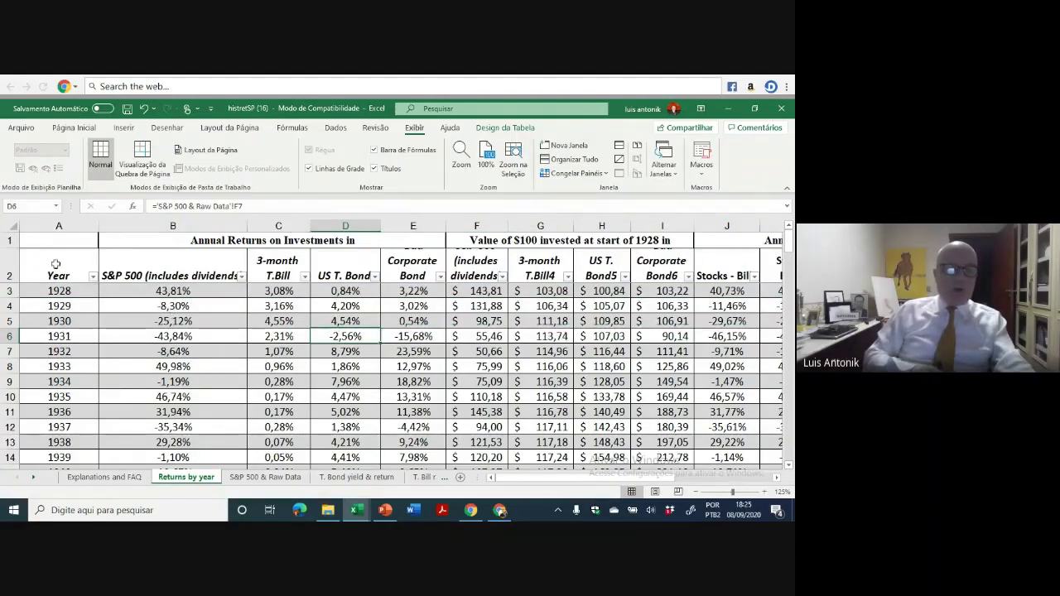
{"action": "left_click", "coordinate": [62, 226]}
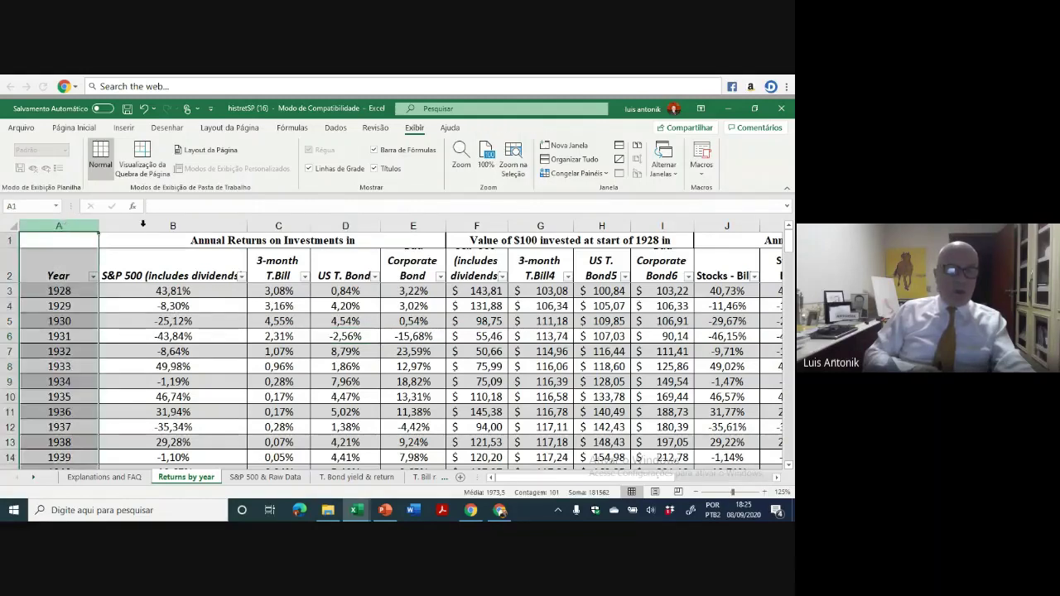
{"action": "left_click", "coordinate": [151, 227]}
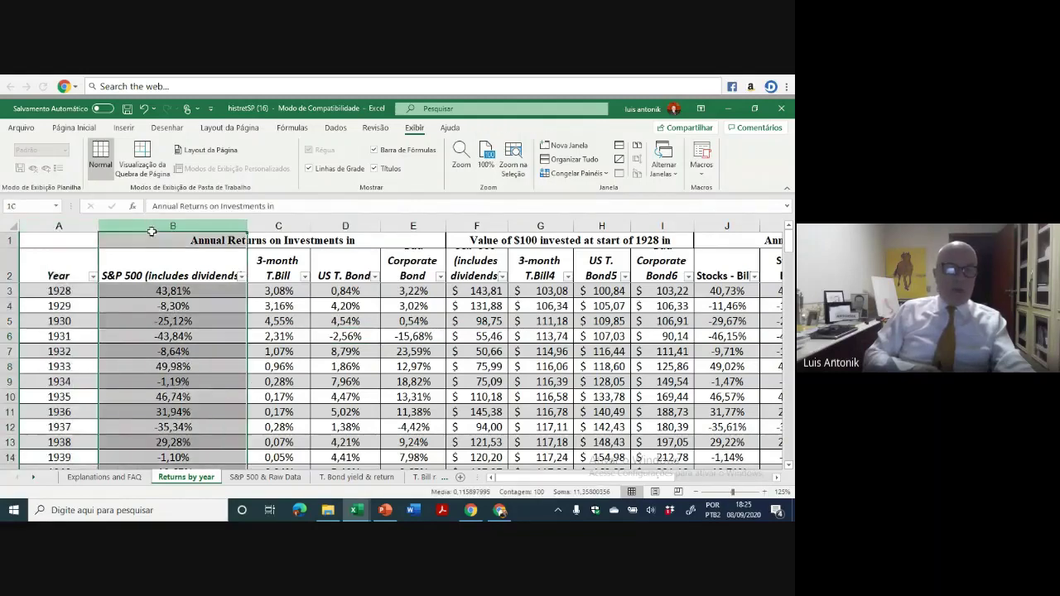
{"action": "left_click", "coordinate": [145, 277]}
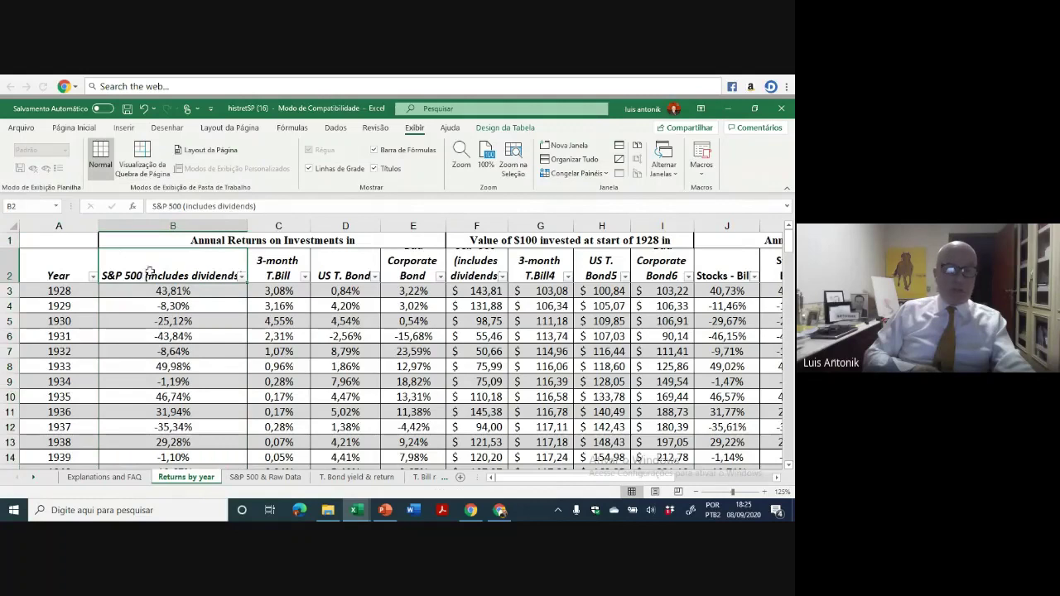
Fill the US T. Bond column D and the S&P 500 column B with yellow
{"action": "left_click", "coordinate": [333, 227]}
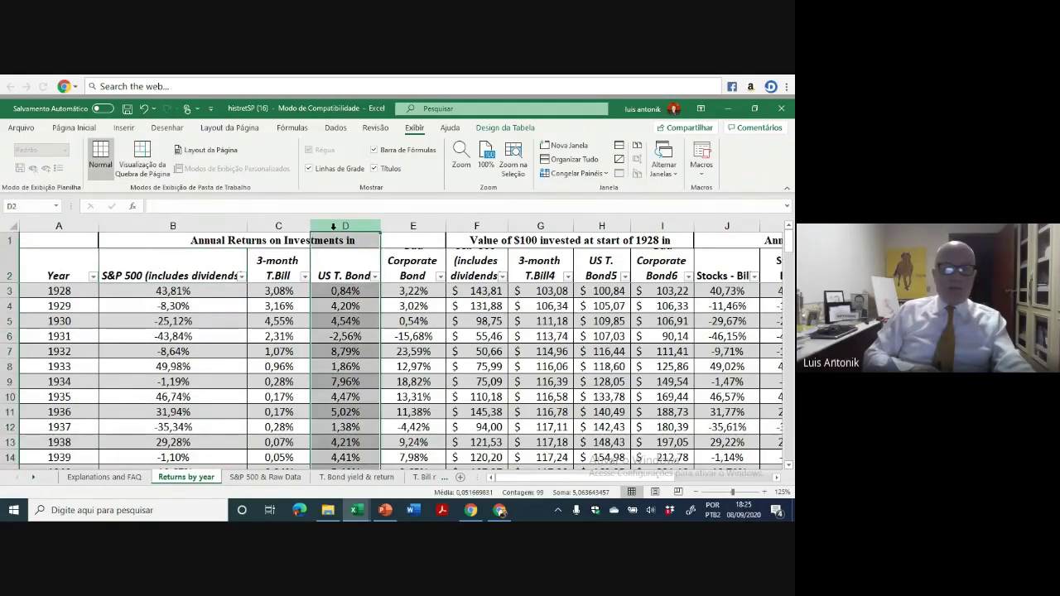
{"action": "left_click", "coordinate": [83, 128]}
{"action": "left_click", "coordinate": [167, 169]}
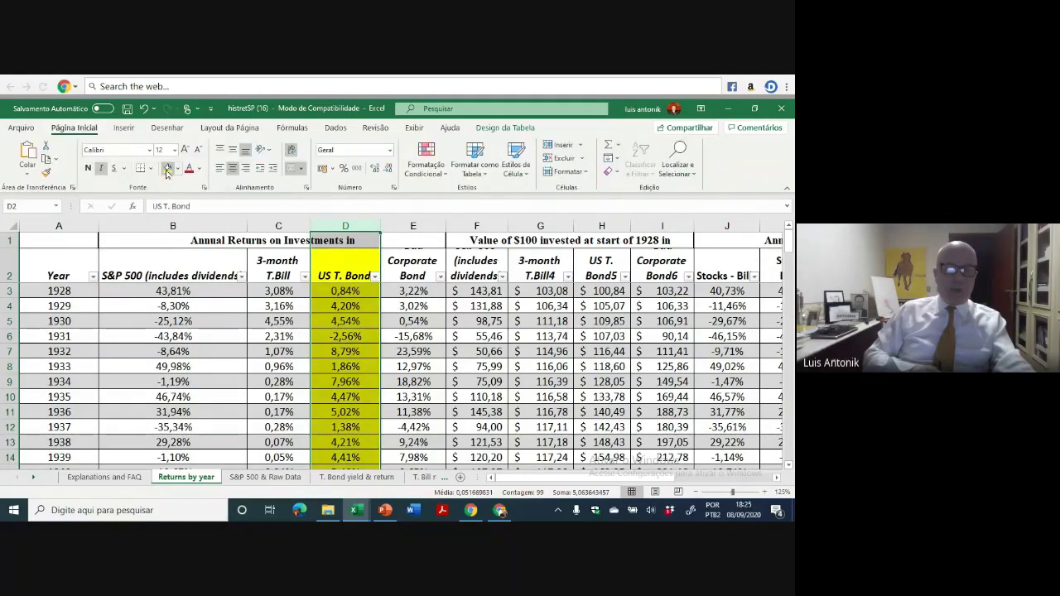
{"action": "left_click", "coordinate": [165, 227]}
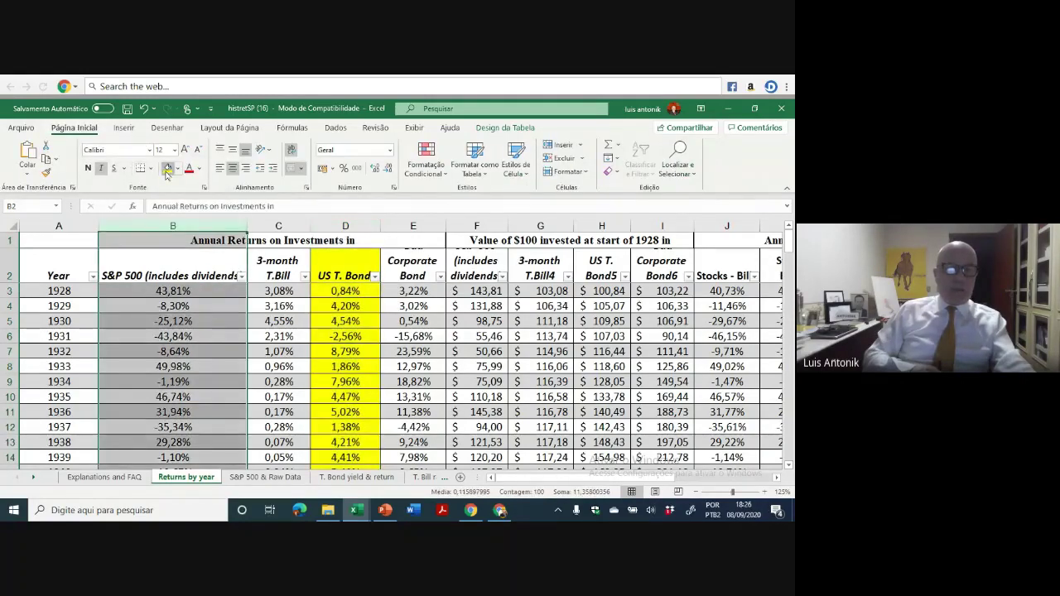
{"action": "left_click", "coordinate": [167, 170]}
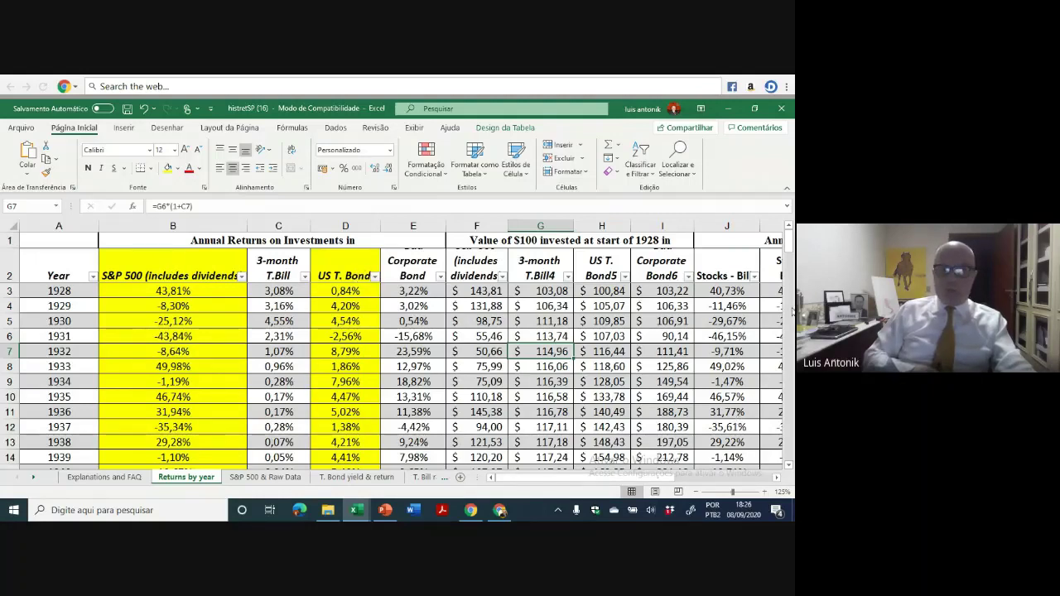
Examine the Arithmetic and Geometric Average Historical Return blocks below the 2019 row
{"action": "left_click_drag", "start_coordinate": [790, 246], "coordinate": [780, 422]}
{"action": "scroll", "coordinate": [780, 422], "scroll_direction": "down", "scroll_amount": 2}
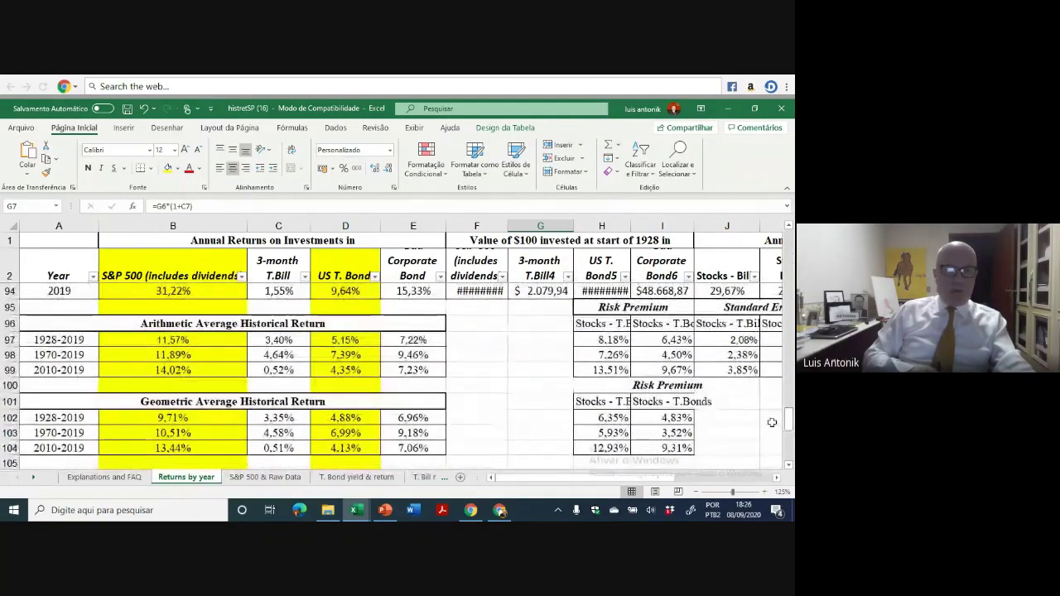
{"action": "left_click", "coordinate": [512, 370]}
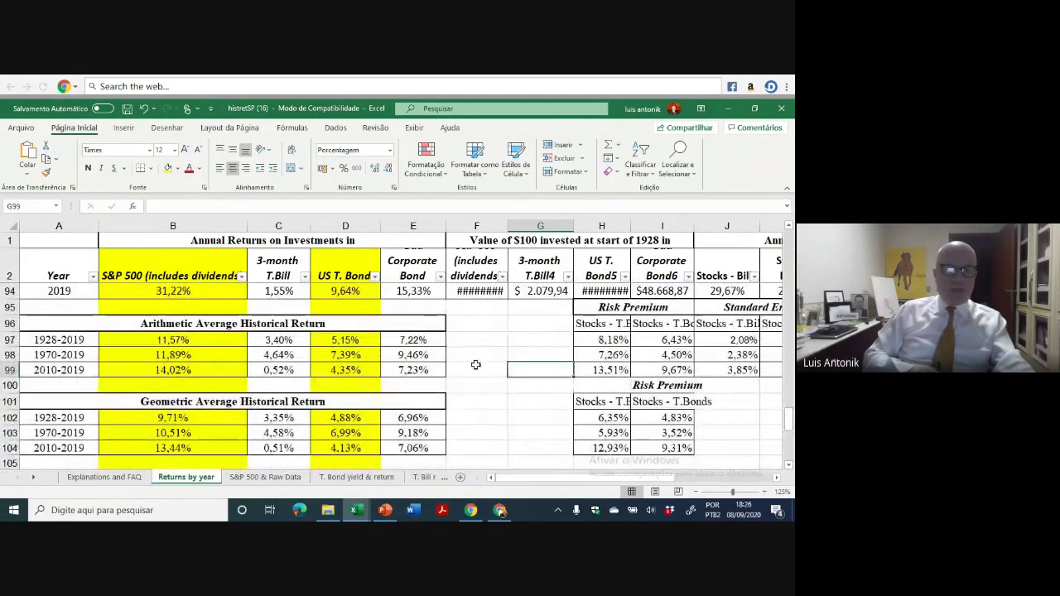
{"action": "left_click", "coordinate": [163, 323]}
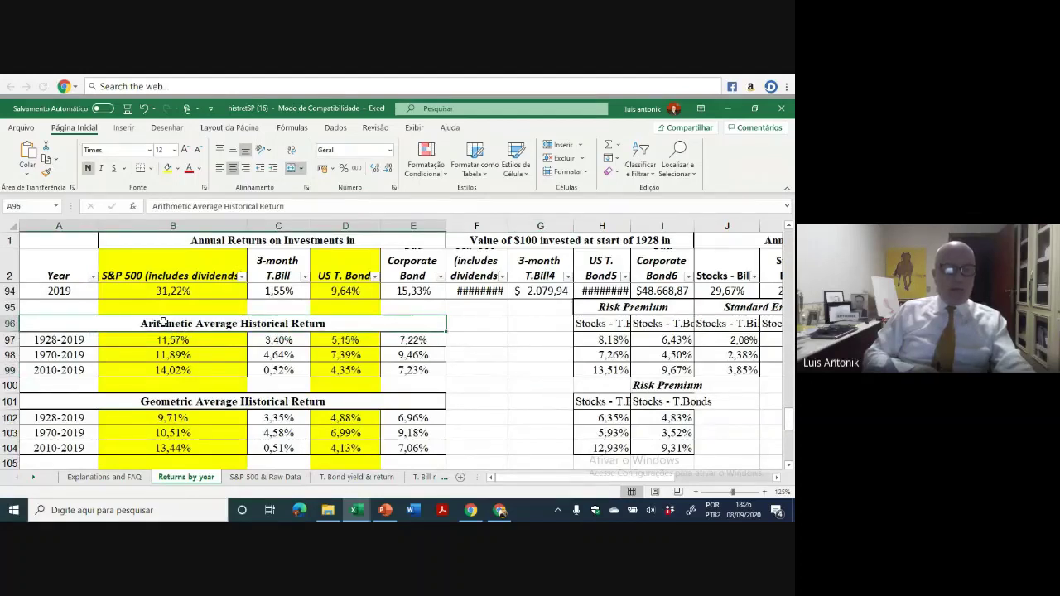
{"action": "left_click", "coordinate": [184, 401]}
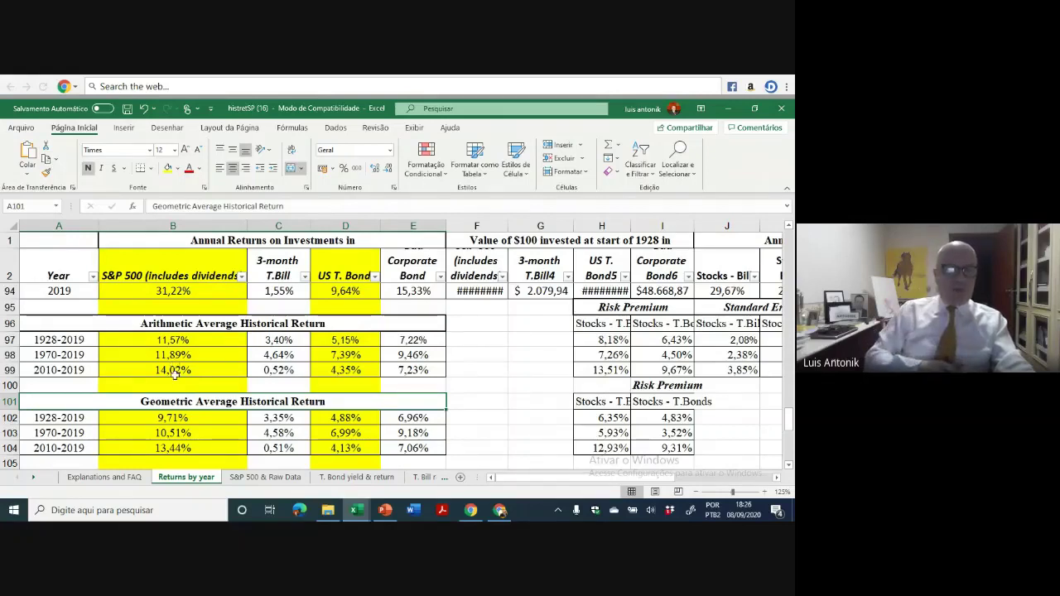
Review the arithmetic average S&P 500 returns for the periods 1928-2019, 1970-2019 and 2010-2019
{"action": "left_click", "coordinate": [175, 373]}
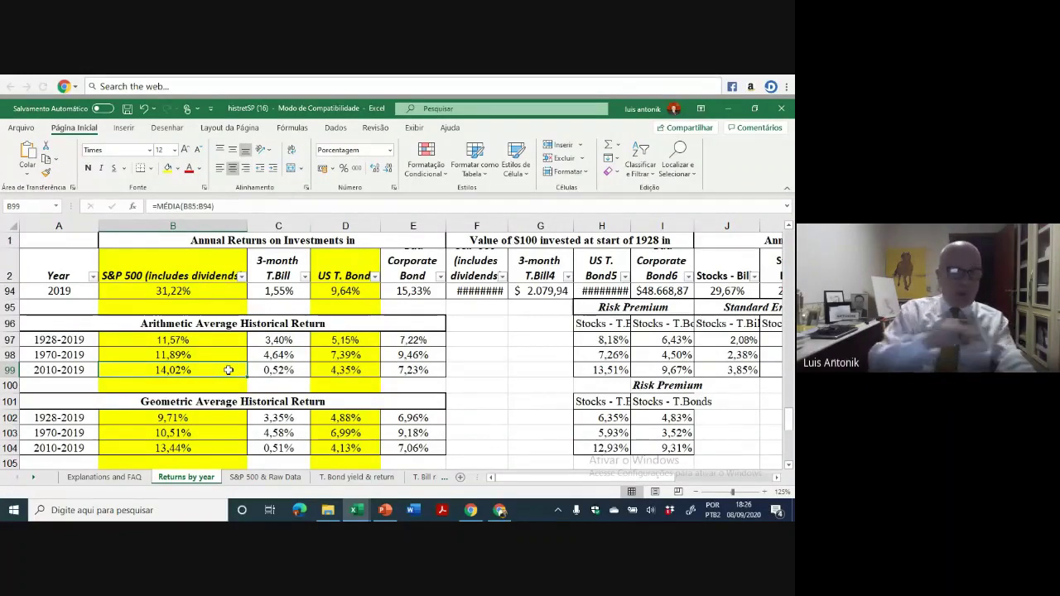
{"action": "left_click_drag", "start_coordinate": [87, 340], "coordinate": [87, 375]}
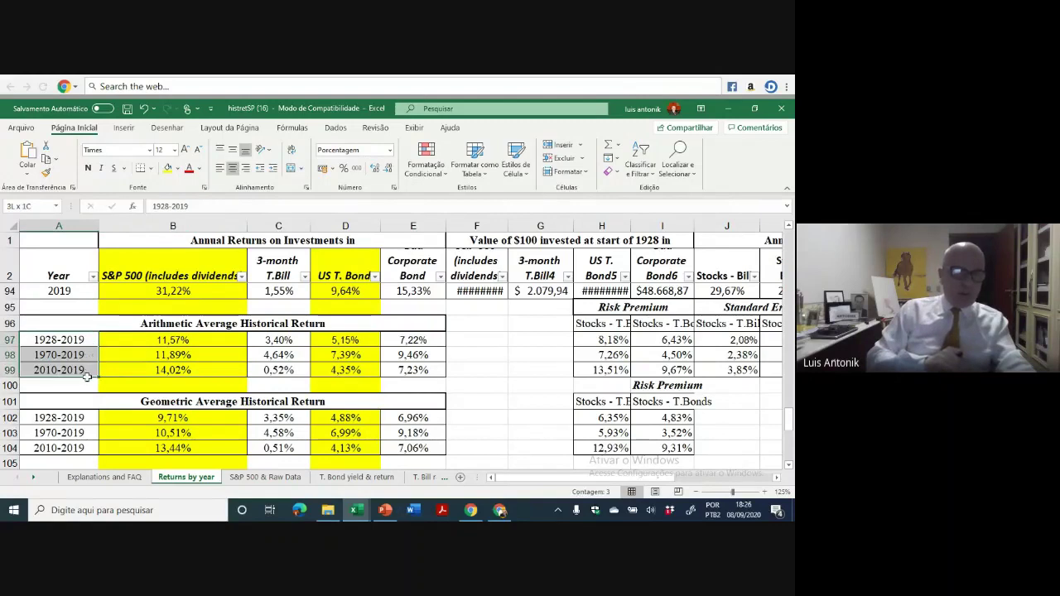
{"action": "left_click", "coordinate": [70, 371]}
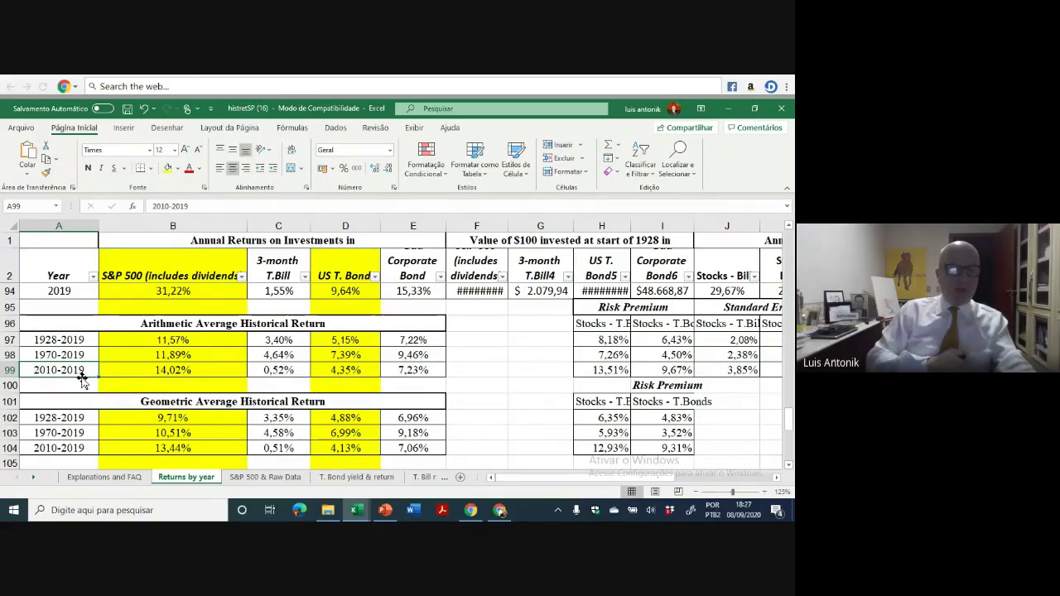
{"action": "left_click", "coordinate": [203, 374]}
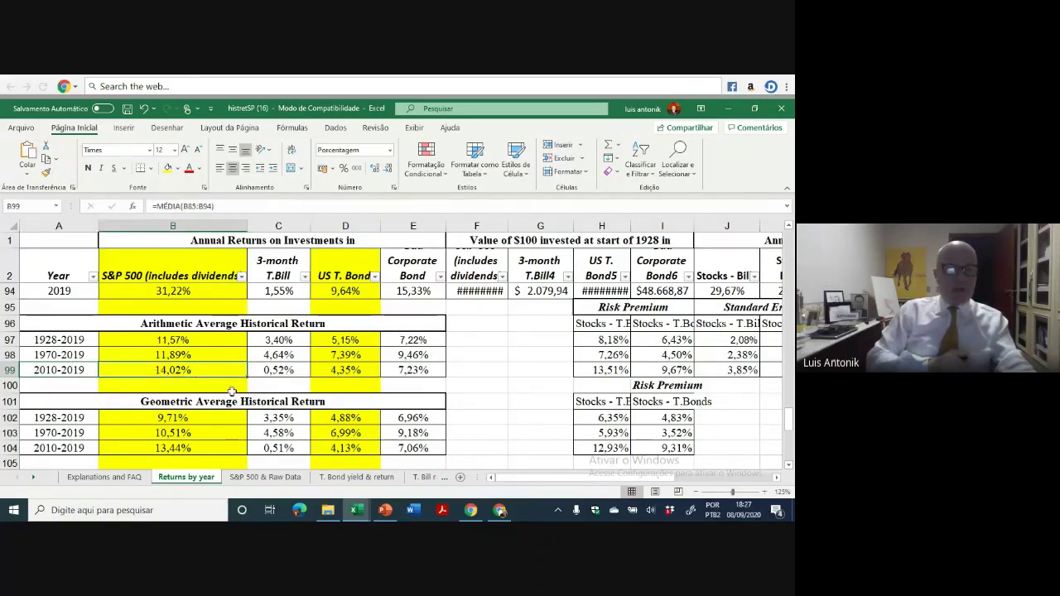
{"action": "left_click_drag", "start_coordinate": [203, 341], "coordinate": [199, 371]}
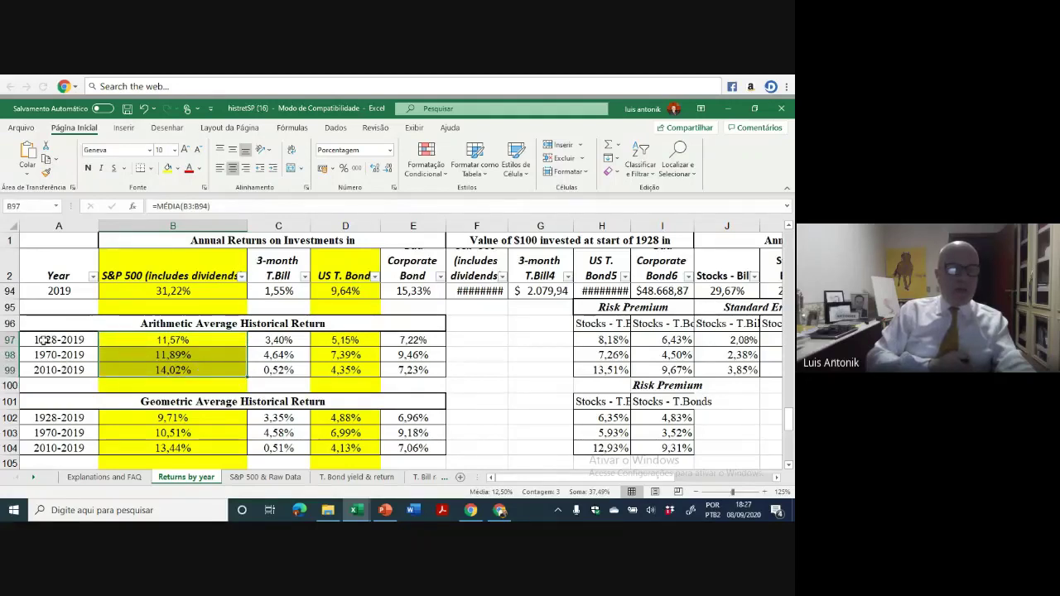
{"action": "left_click", "coordinate": [47, 340]}
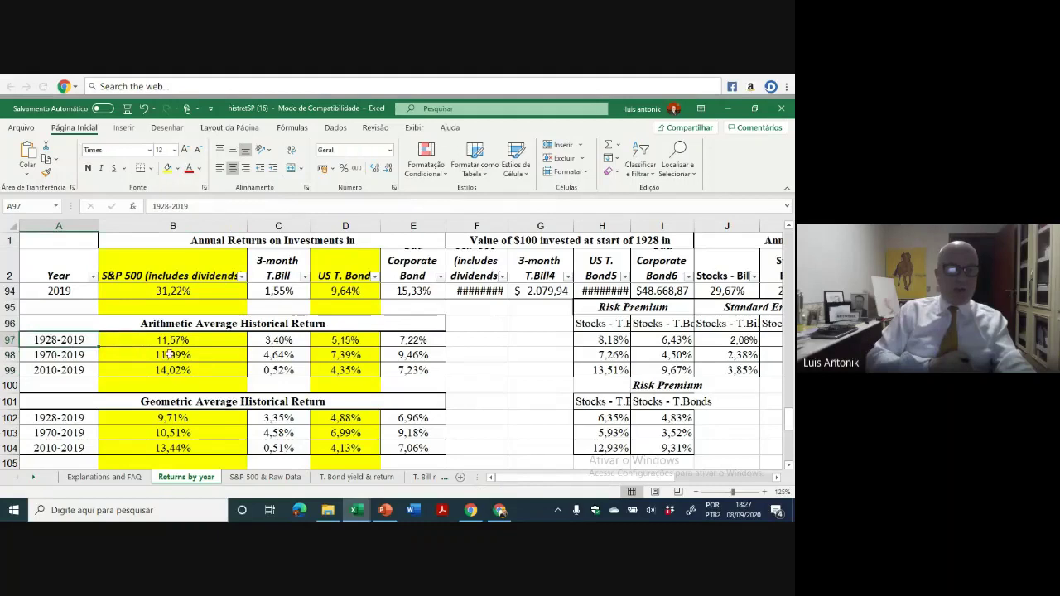
{"action": "left_click_drag", "start_coordinate": [212, 339], "coordinate": [215, 368]}
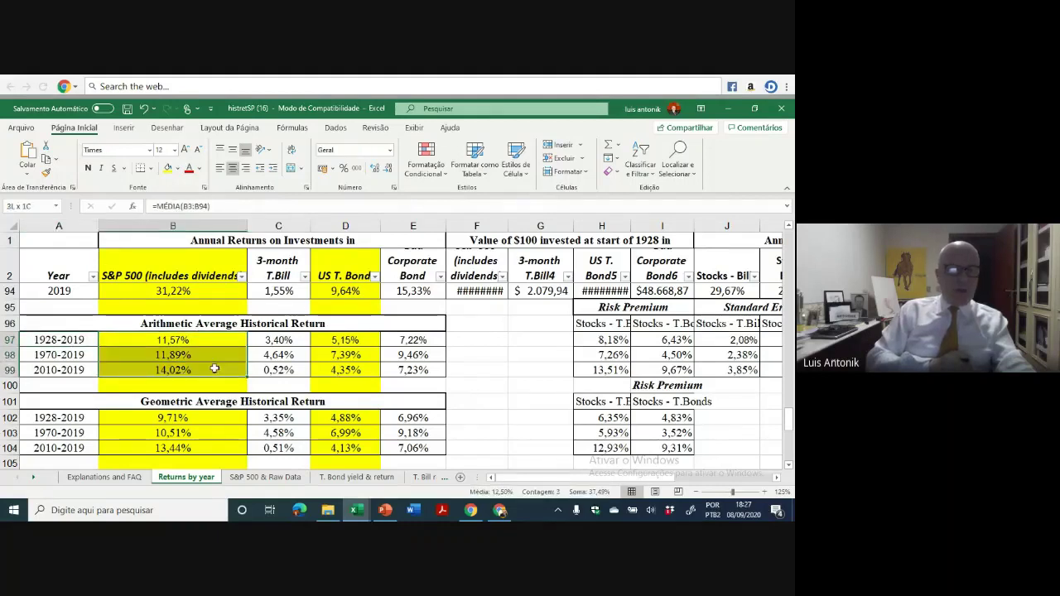
Compare the 2010-2019 arithmetic average returns of the S&P 500 and the US T. Bond
{"action": "left_click", "coordinate": [216, 369]}
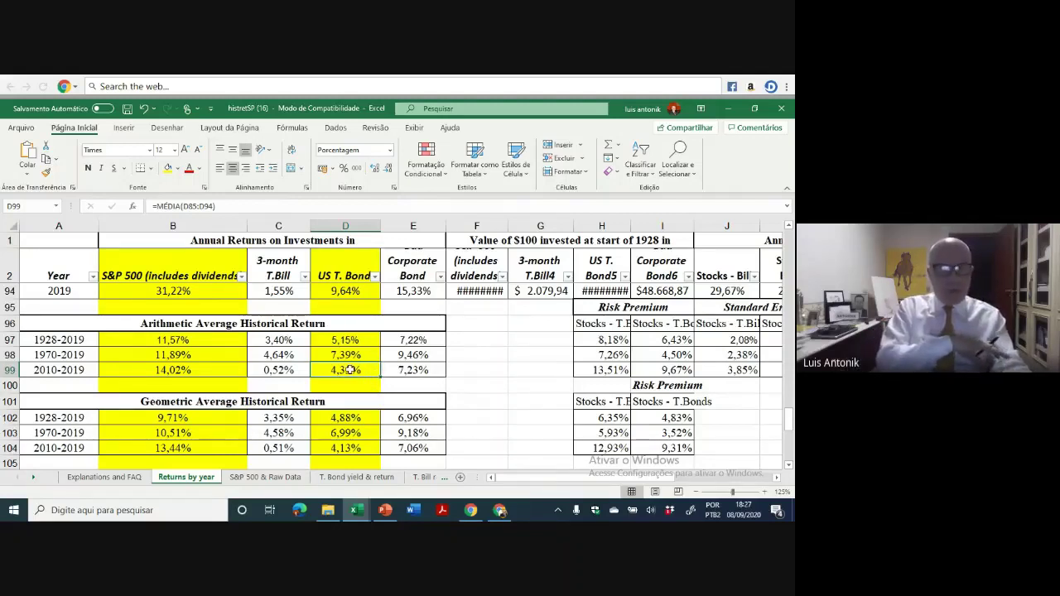
{"action": "left_click", "coordinate": [172, 372]}
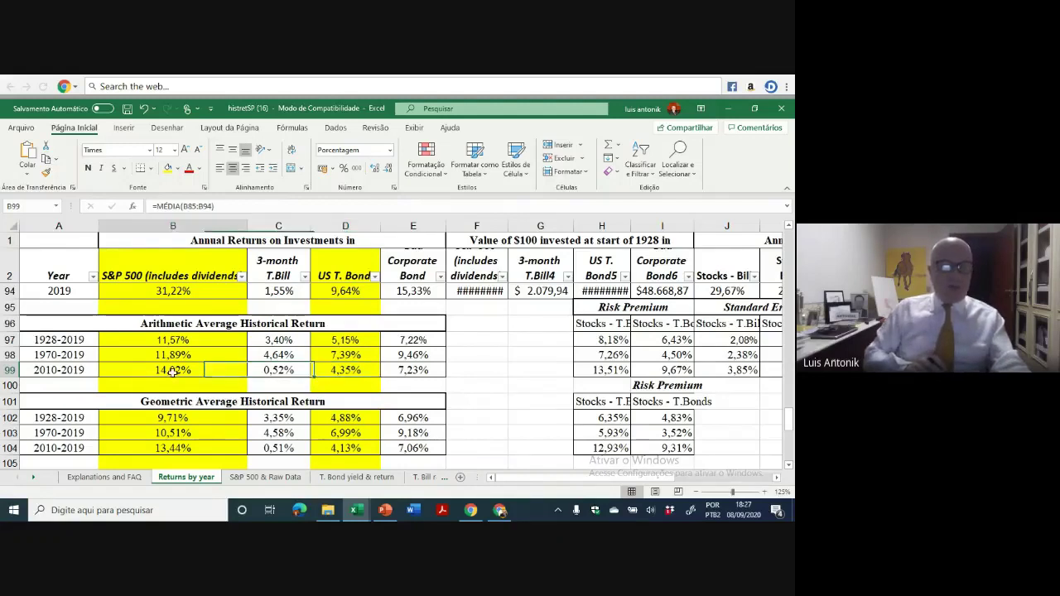
{"action": "left_click", "coordinate": [347, 371]}
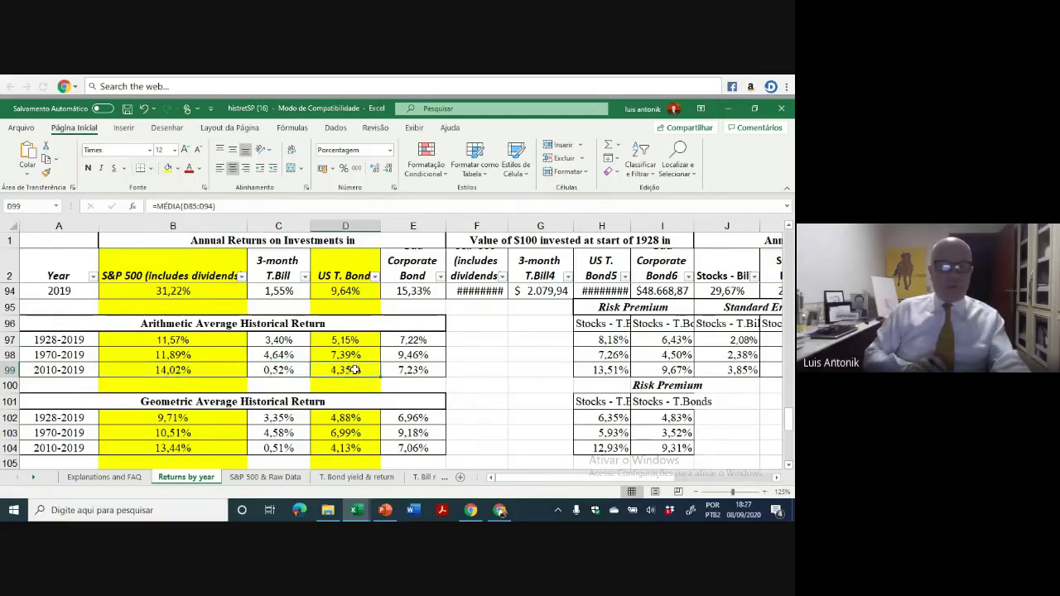
Switch to the Curso de CAPM presentation in PowerPoint, start the slide show from slide 52 and advance to the Beta slide
{"action": "left_click", "coordinate": [384, 510]}
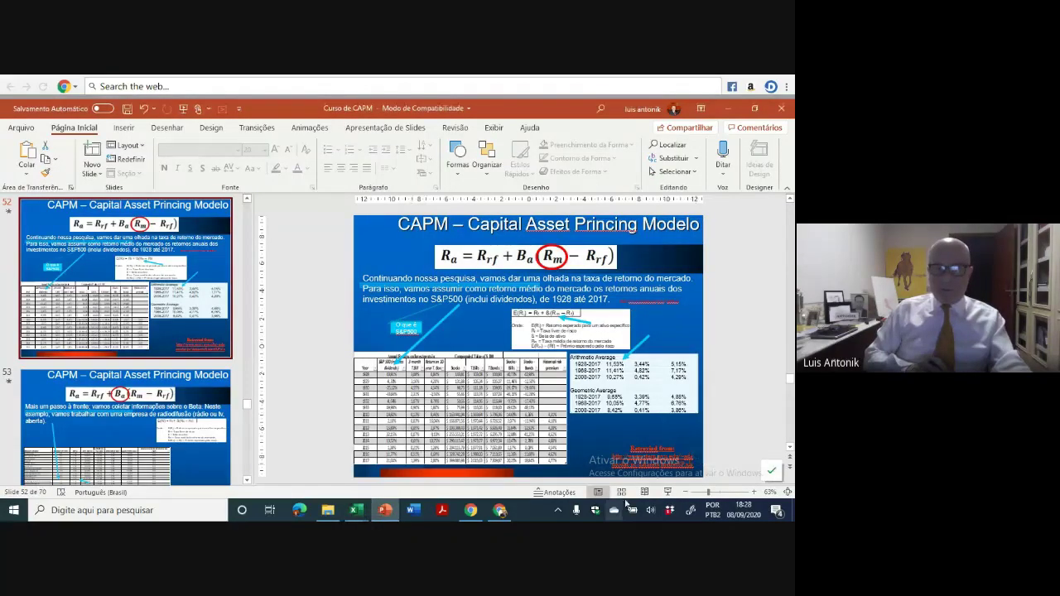
{"action": "left_click", "coordinate": [668, 492]}
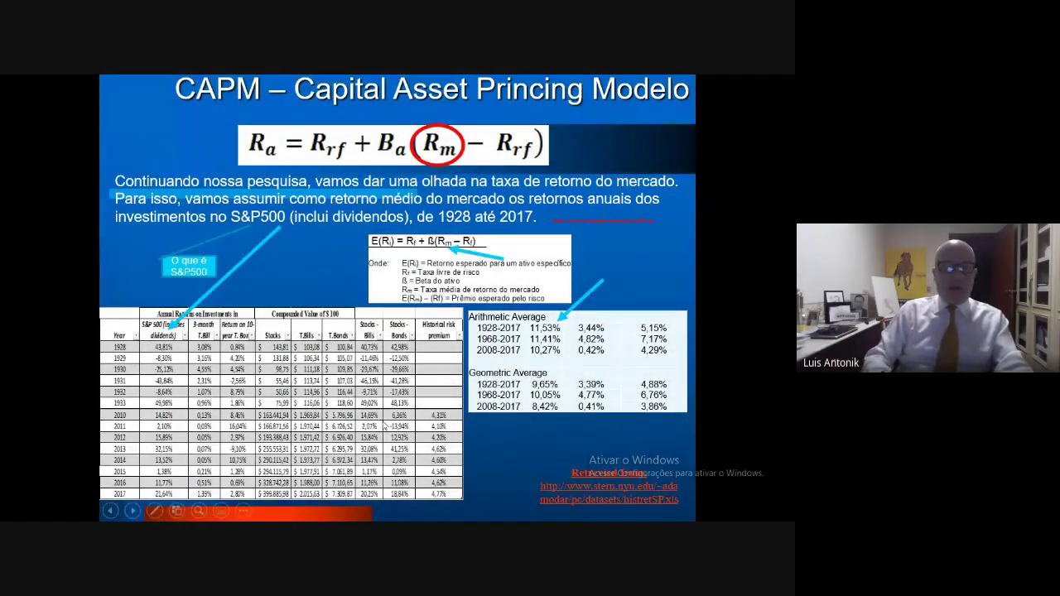
{"action": "key", "text": "Right"}
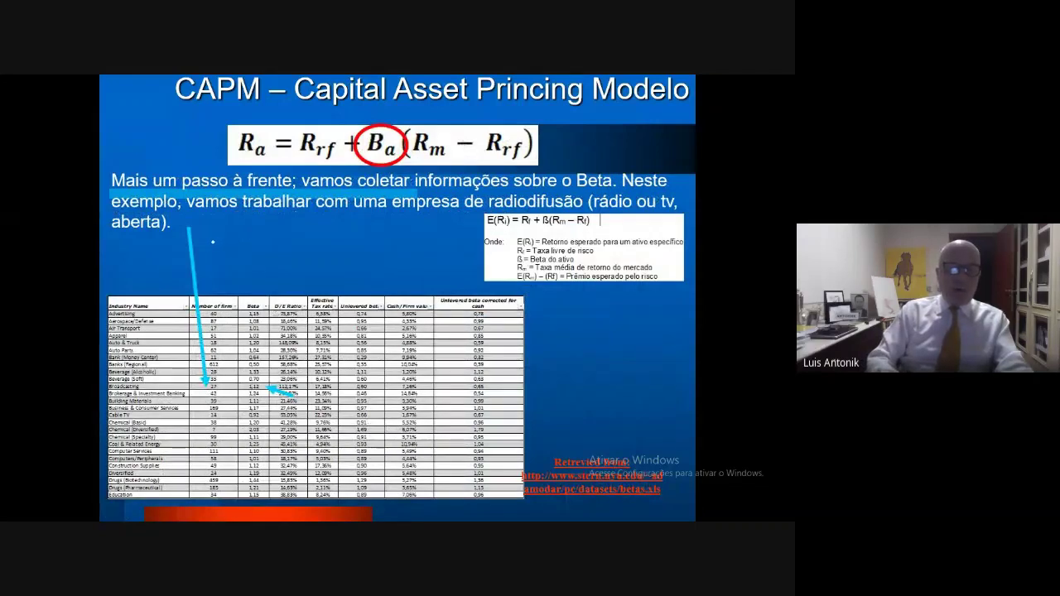
Handwrite "CAPM =" in the blank area above the industry table, scribble out its right-hand side, and rewrite it below as "CAPM = 14"
{"action": "mouse_move", "coordinate": [213, 247]}
{"action": "left_mouse_down"}
{"action": "mouse_move", "coordinate": [242, 240]}
{"action": "mouse_move", "coordinate": [250, 252]}
{"action": "mouse_move", "coordinate": [285, 253]}
{"action": "mouse_move", "coordinate": [305, 239]}
{"action": "mouse_move", "coordinate": [310, 257]}
{"action": "left_mouse_up"}
{"action": "left_click", "coordinate": [290, 252]}
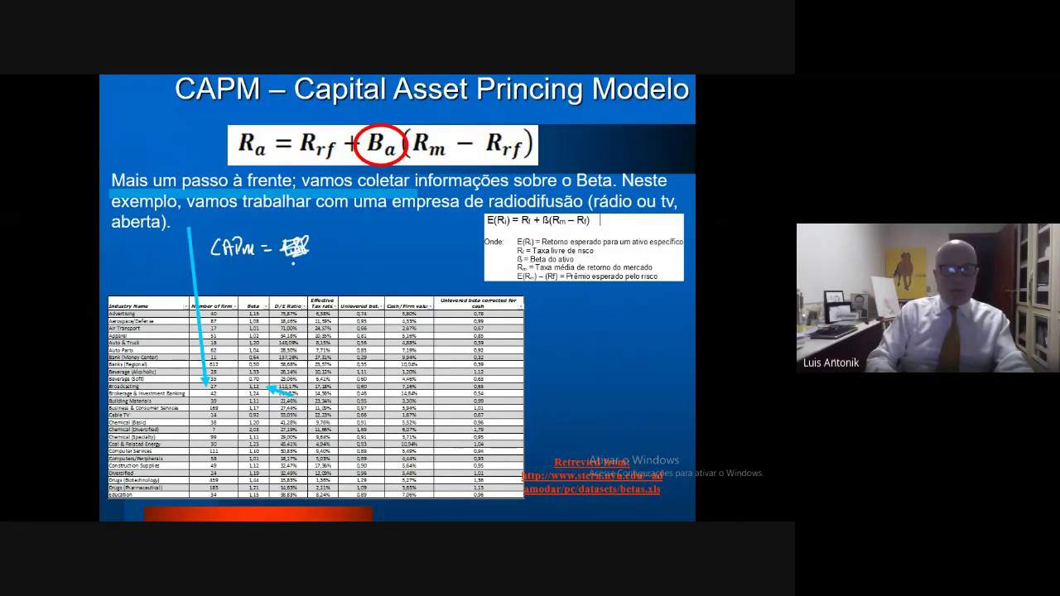
{"action": "left_click", "coordinate": [259, 269]}
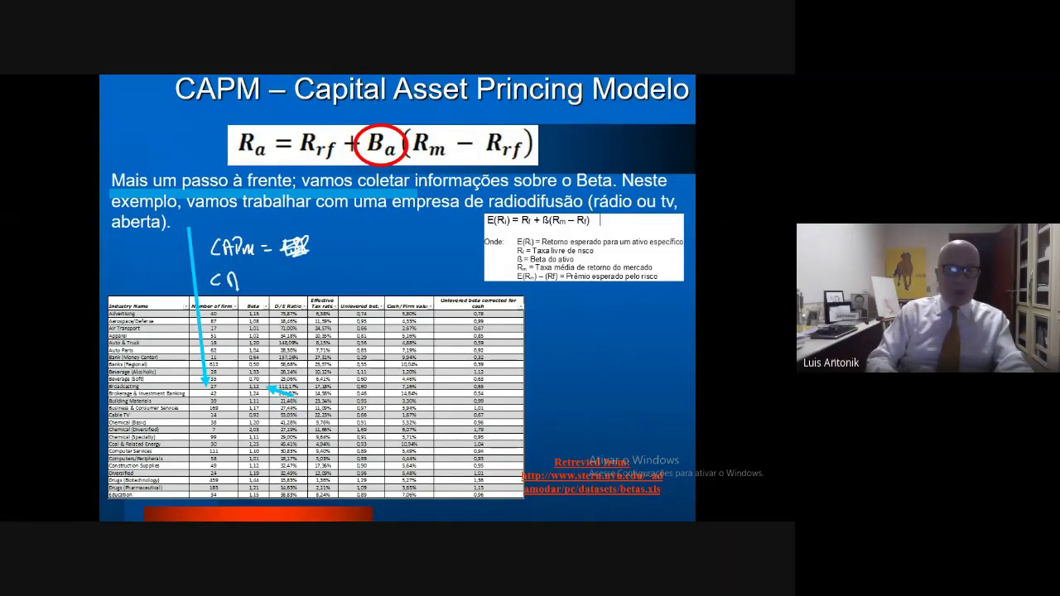
{"action": "left_click_drag", "start_coordinate": [261, 276], "coordinate": [276, 276]}
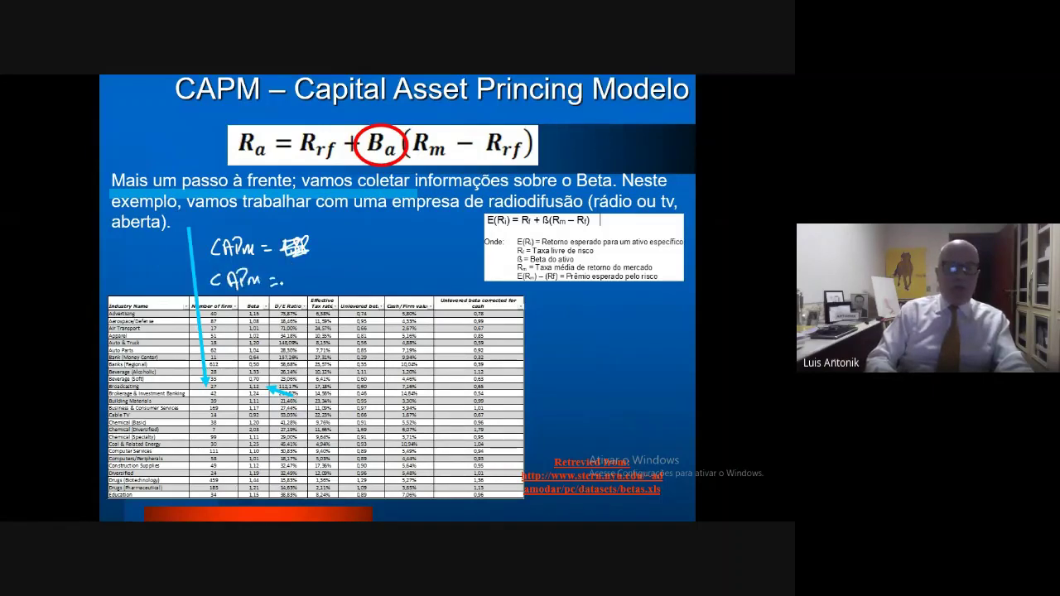
{"action": "left_click", "coordinate": [293, 274]}
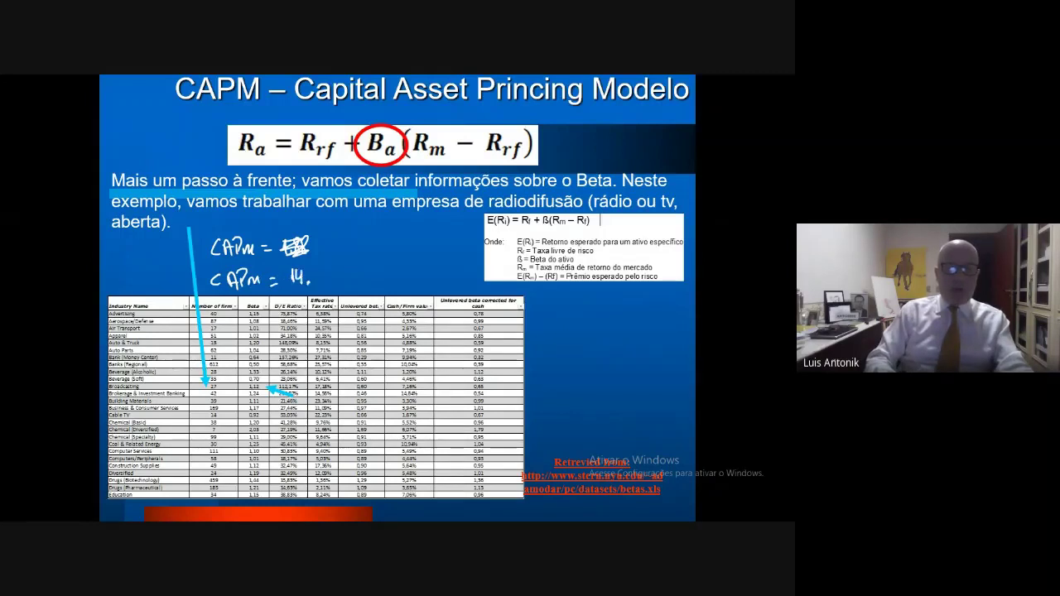